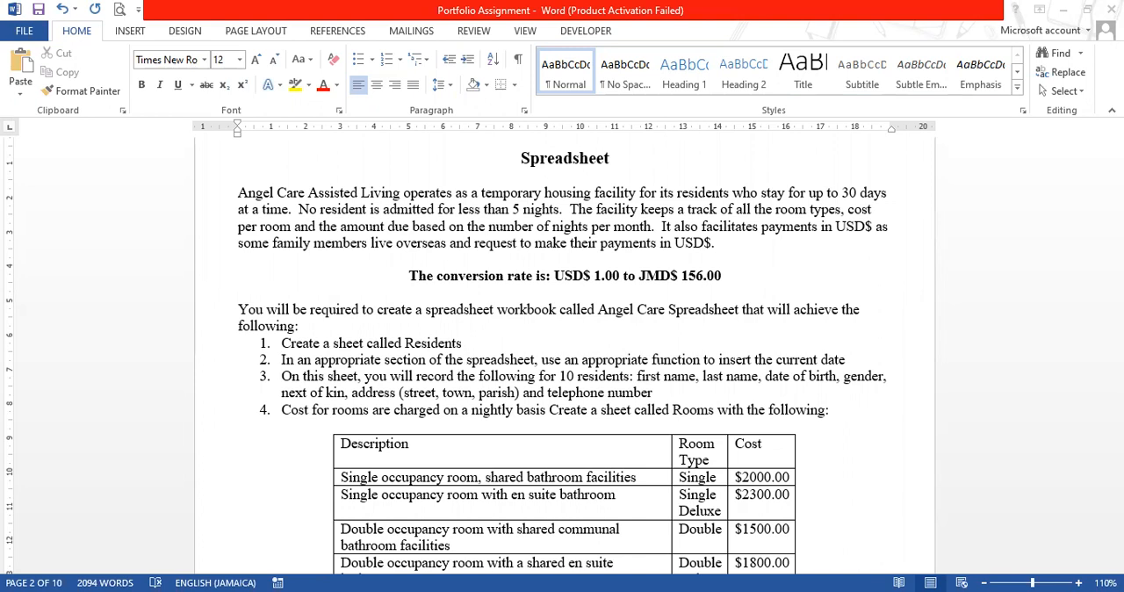
Switch to the Angel Care Spreadsheet in Excel and copy the residents' table range A6:I16 from First Name through Tel#
{"action": "key", "text": "alt+Tab"}
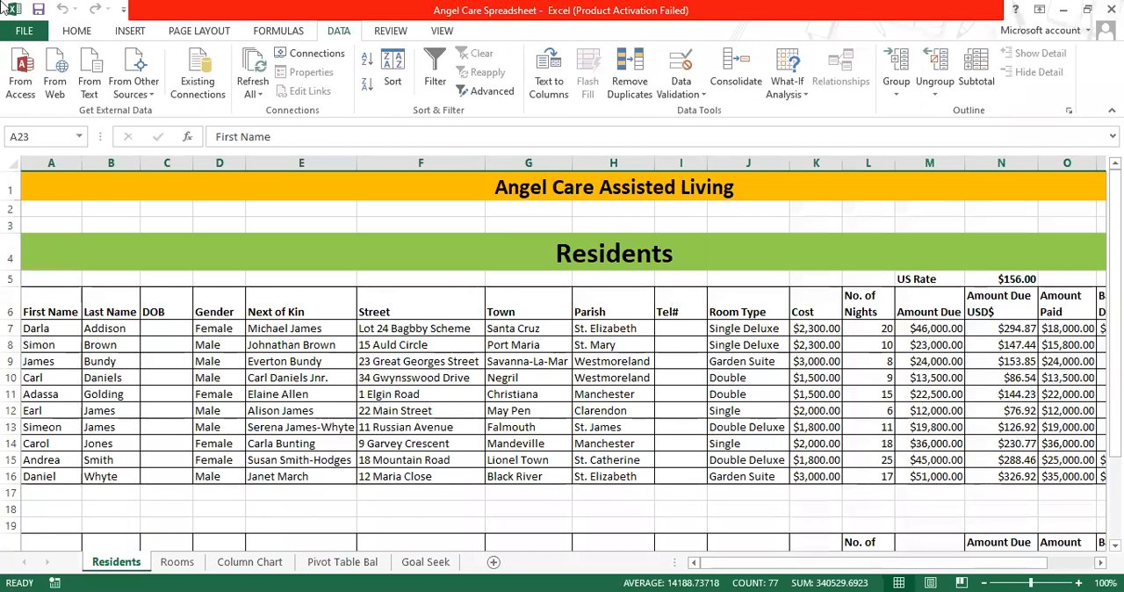
{"action": "left_click", "coordinate": [41, 302]}
{"action": "left_click_drag", "start_coordinate": [41, 302], "coordinate": [671, 477]}
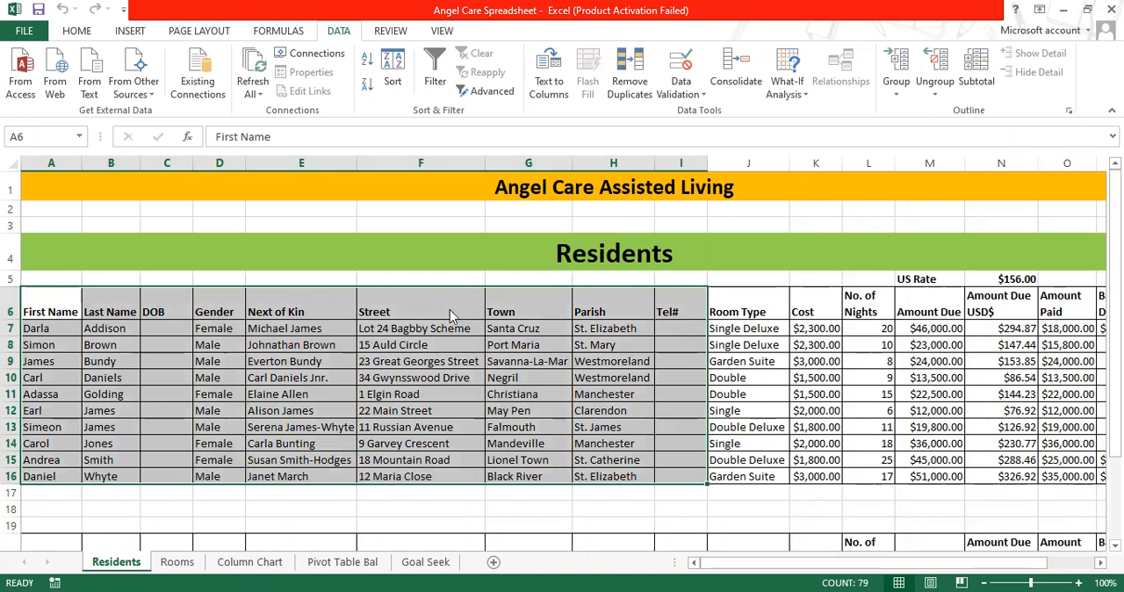
{"action": "right_click", "coordinate": [450, 309]}
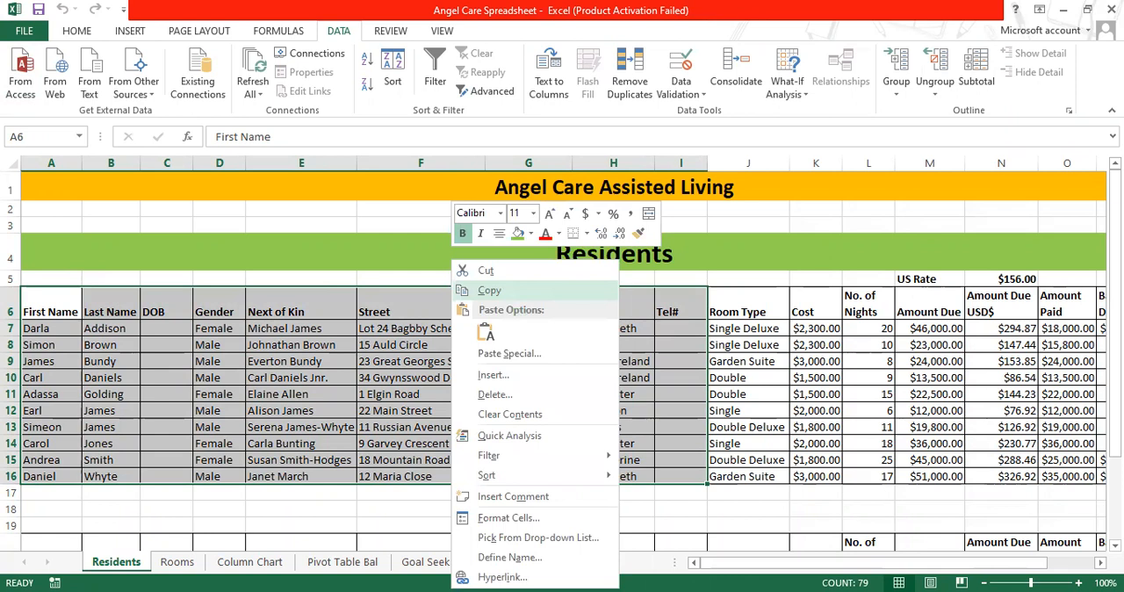
{"action": "left_click", "coordinate": [489, 290]}
Create a new blank workbook and paste the copied residents' table starting at cell A6
{"action": "key", "text": "ctrl+n"}
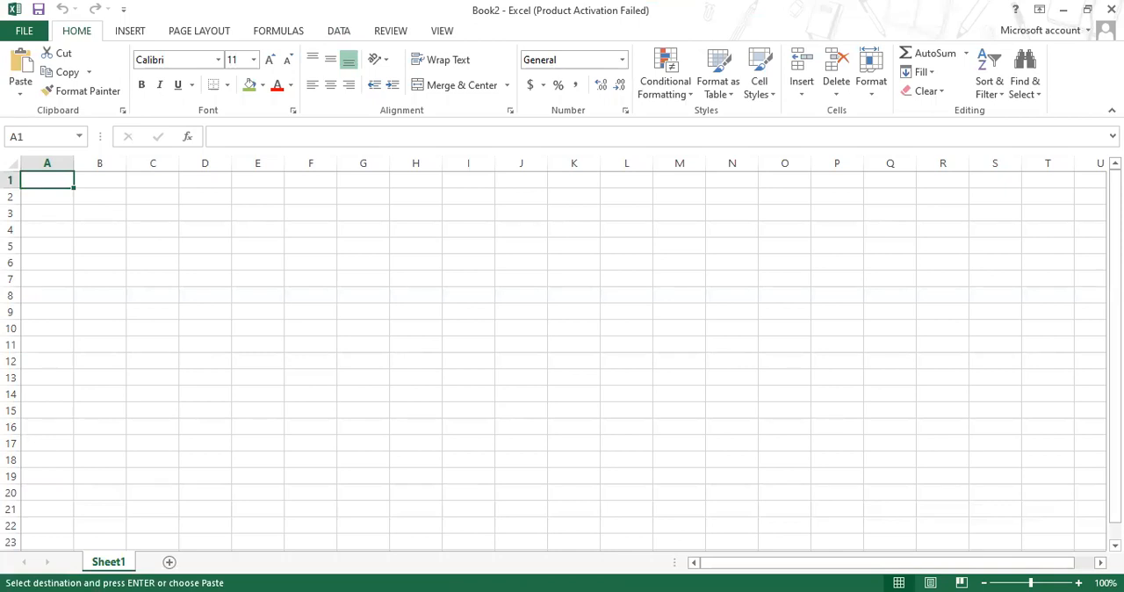
{"action": "right_click", "coordinate": [33, 264]}
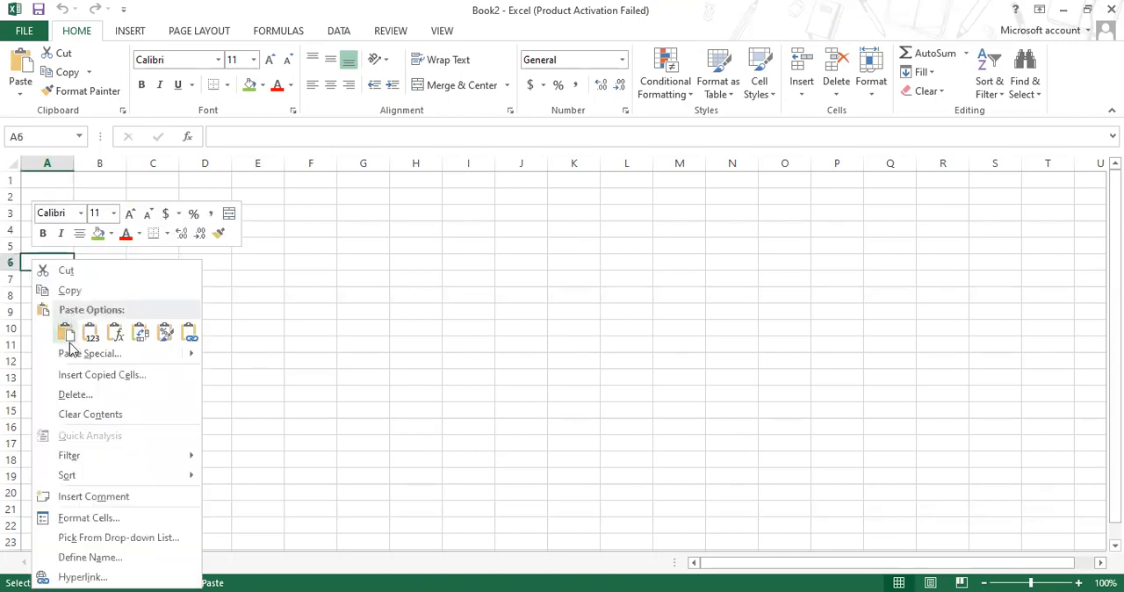
{"action": "left_click", "coordinate": [66, 333]}
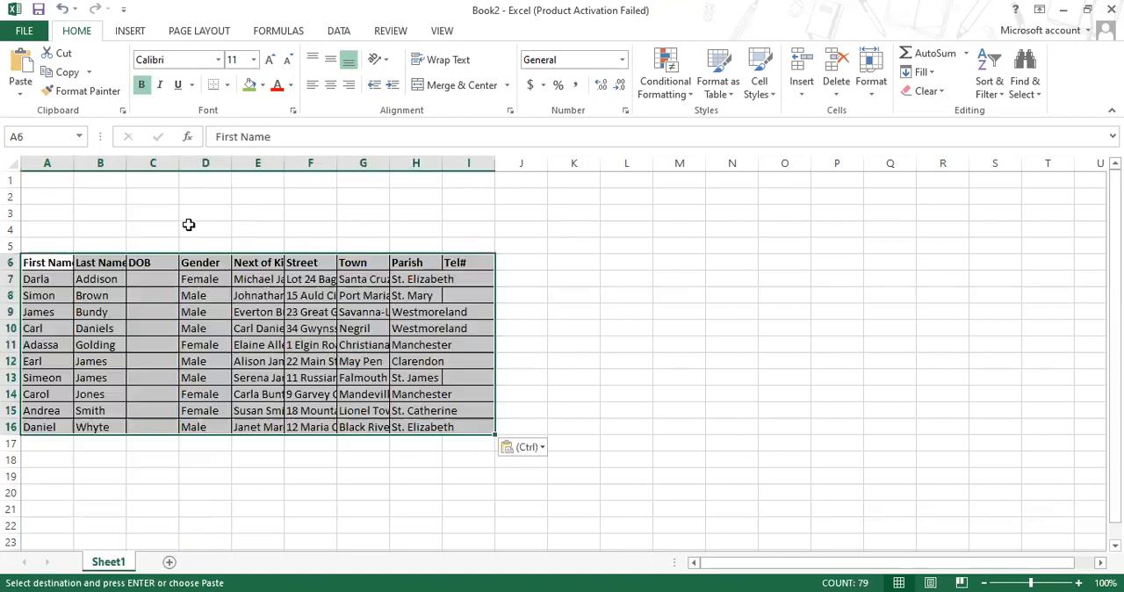
Fit columns A and B to the width of the First Name and Last Name headings
{"action": "double_click", "coordinate": [74, 164]}
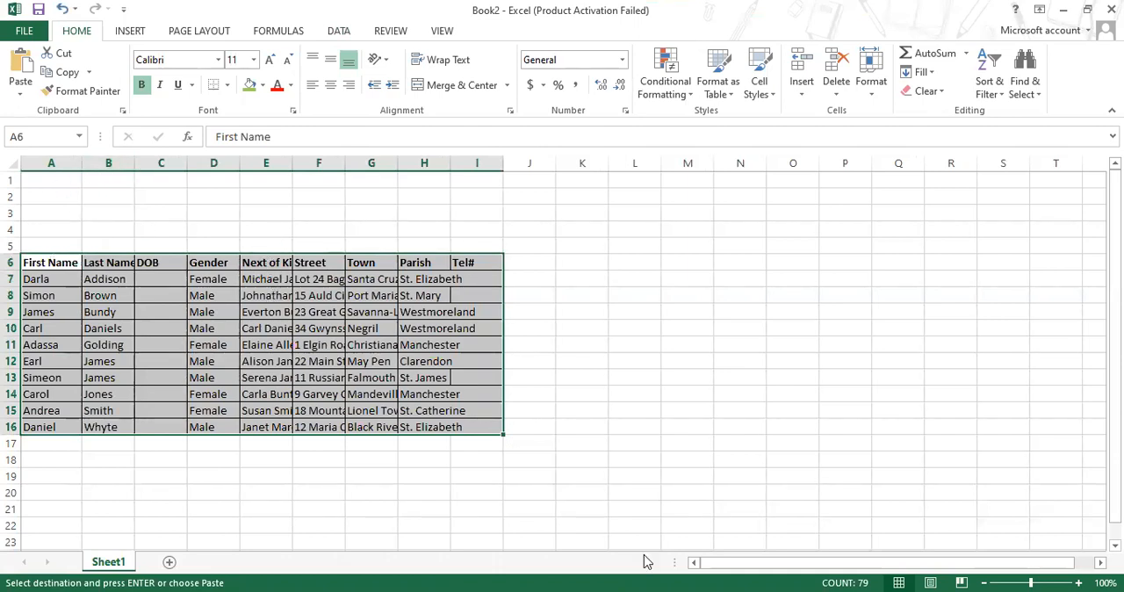
{"action": "scroll", "coordinate": [1012, 515], "scroll_direction": "up", "scroll_amount": 1}
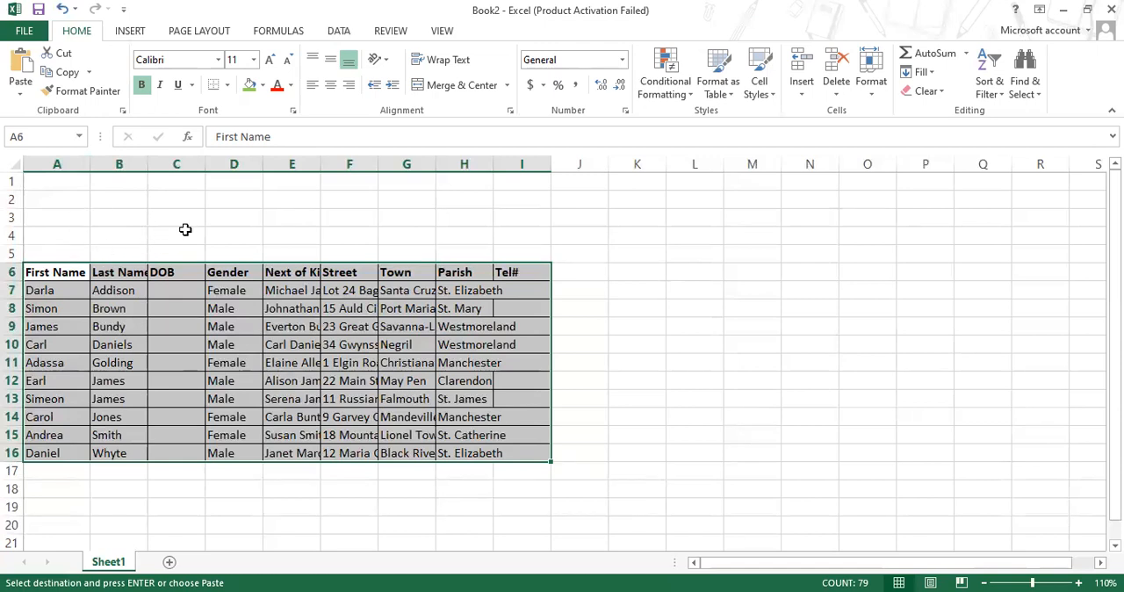
{"action": "left_click", "coordinate": [112, 272]}
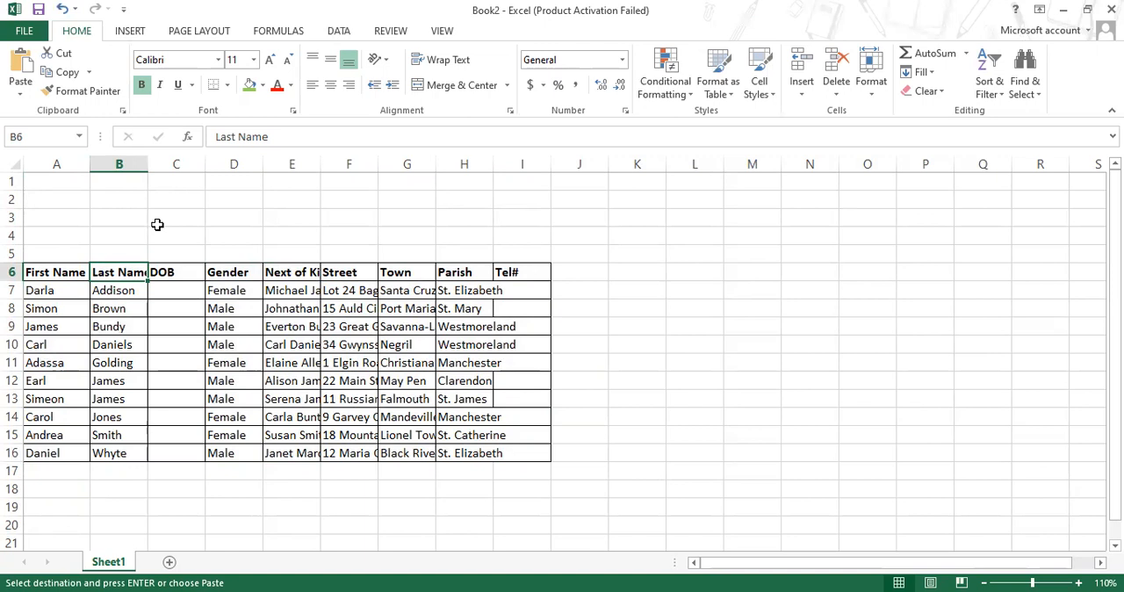
{"action": "double_click", "coordinate": [148, 157]}
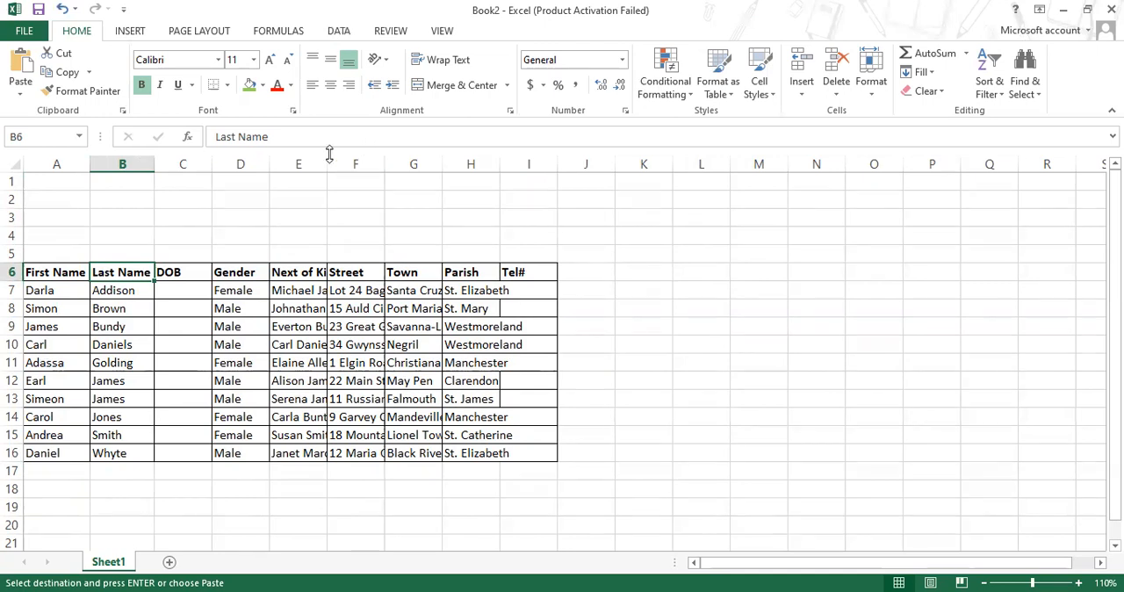
{"action": "left_click", "coordinate": [793, 295]}
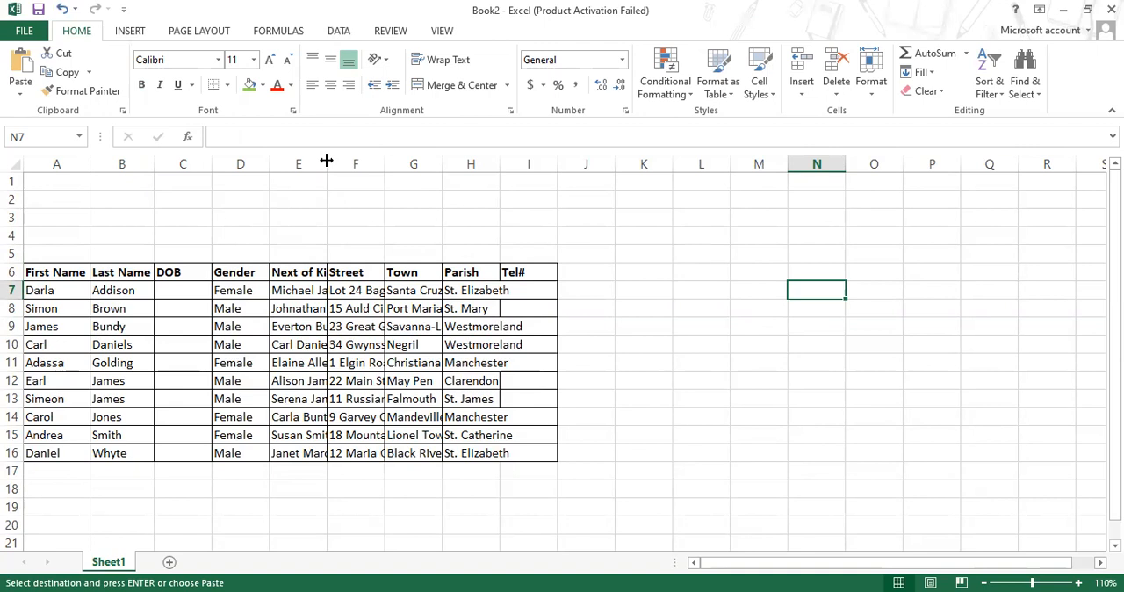
Widen the Next of Kin column to show full names and autofit the Street, Town and Parish columns
{"action": "left_click_drag", "start_coordinate": [340, 159], "coordinate": [402, 156]}
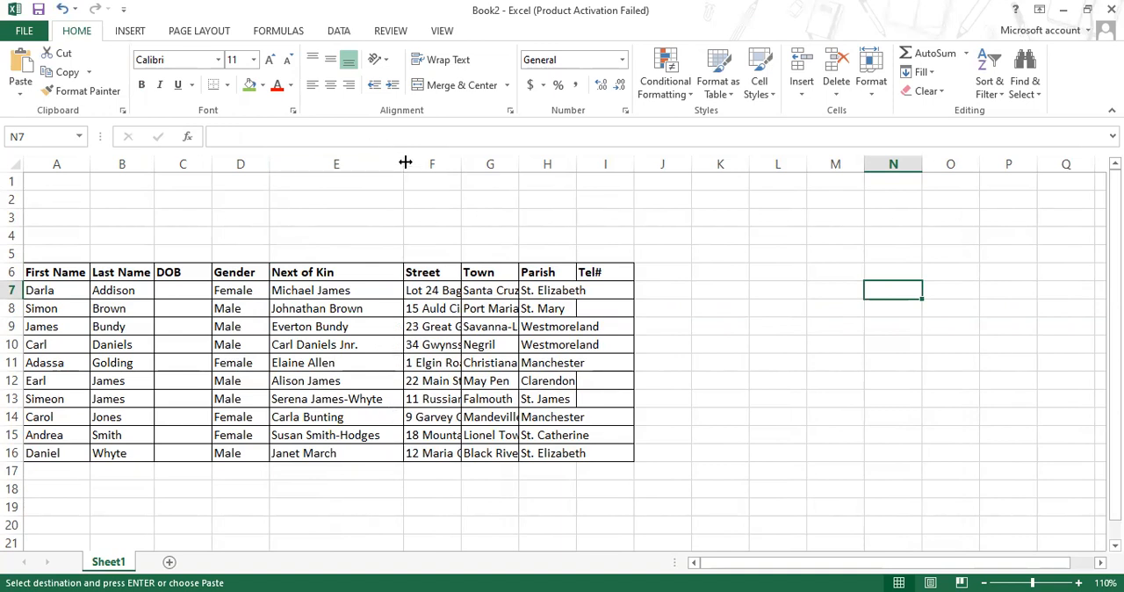
{"action": "left_click_drag", "start_coordinate": [404, 163], "coordinate": [396, 161]}
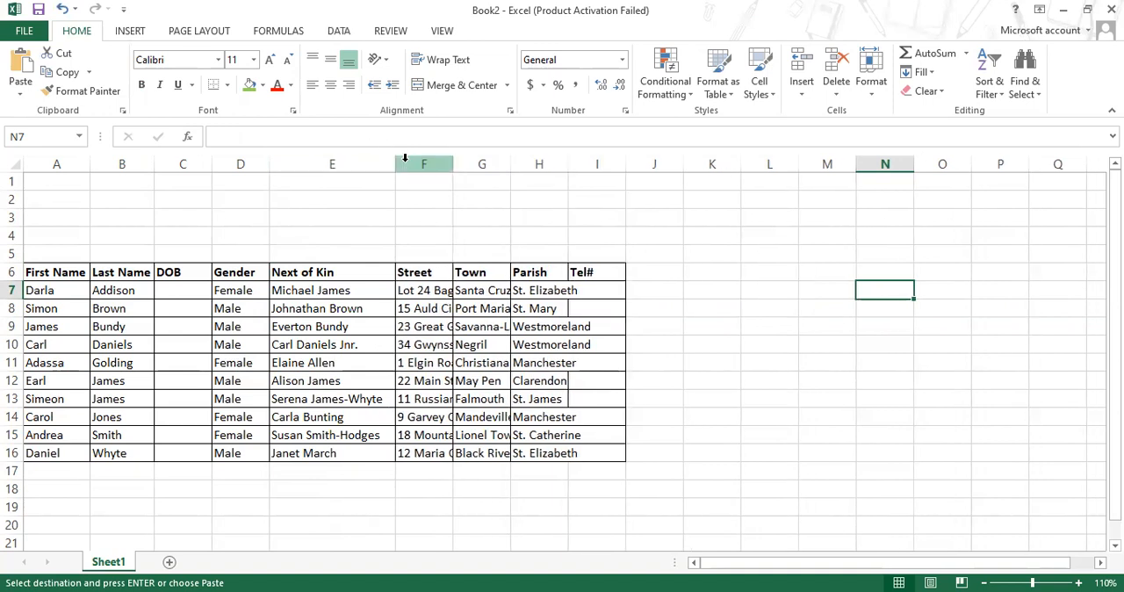
{"action": "double_click", "coordinate": [455, 163]}
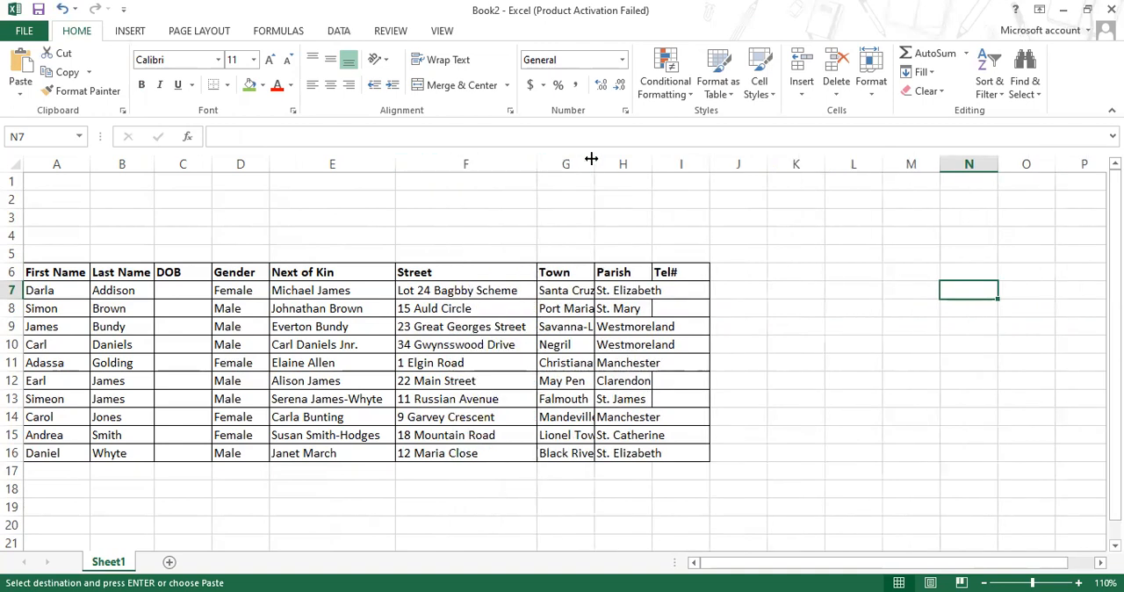
{"action": "double_click", "coordinate": [593, 162]}
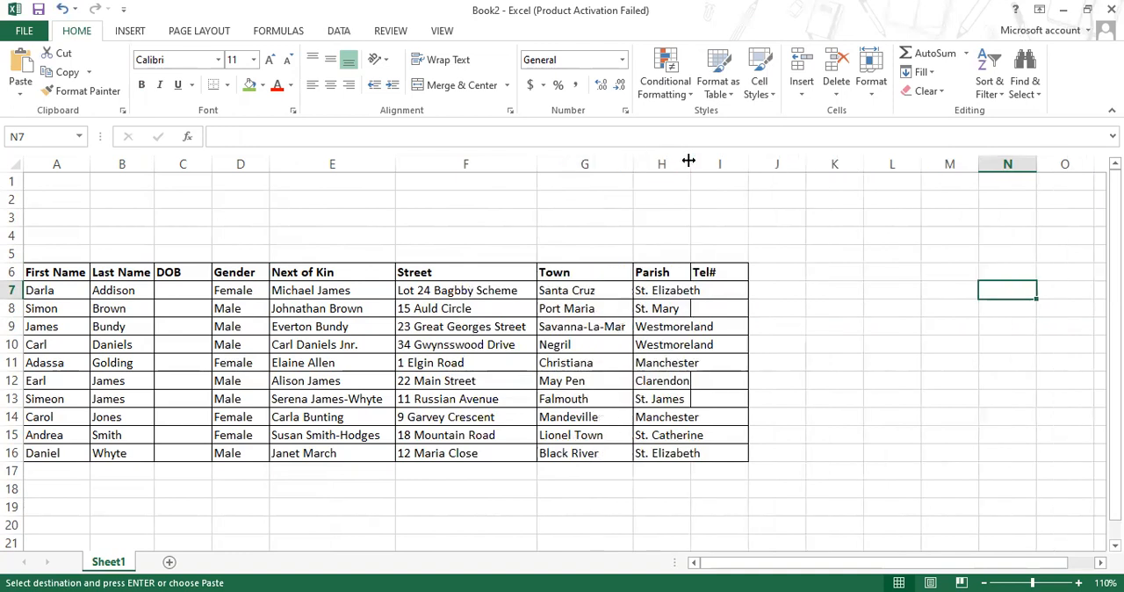
{"action": "double_click", "coordinate": [690, 163]}
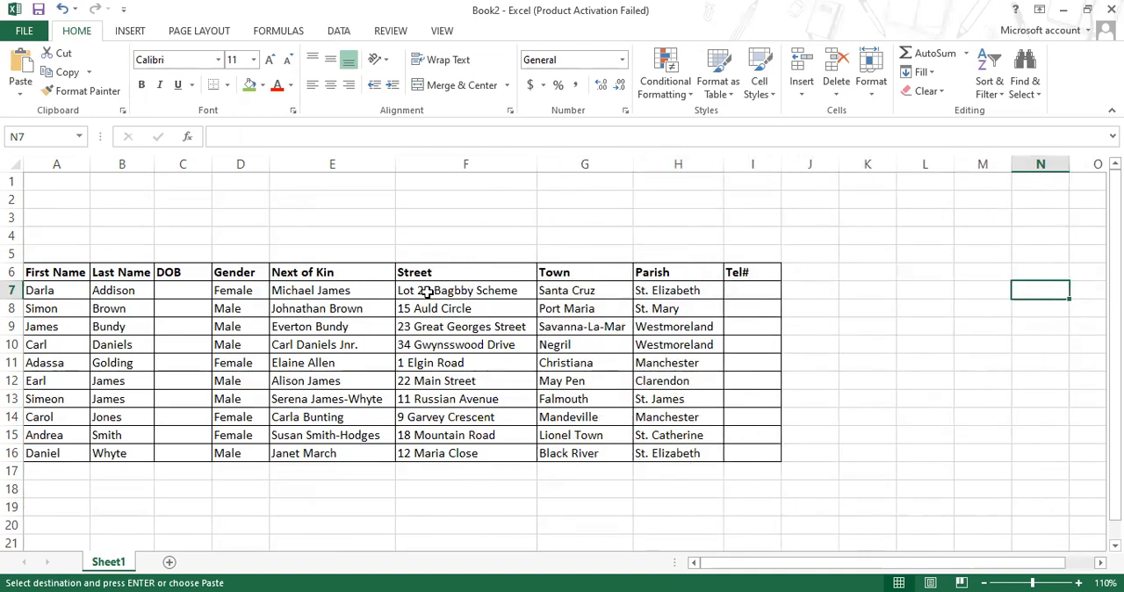
Review the Street, Town, Parish, Tel# and DOB columns, and check the requirements in the Word assignment before returning to the workbook
{"action": "left_click_drag", "start_coordinate": [440, 283], "coordinate": [453, 448]}
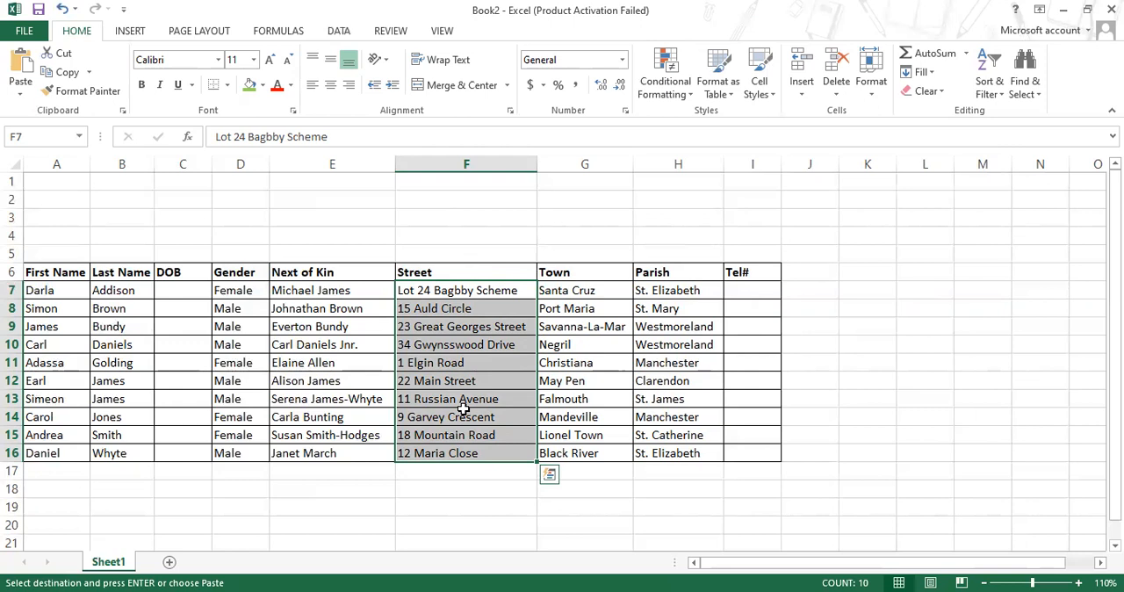
{"action": "left_click", "coordinate": [614, 295]}
{"action": "left_click", "coordinate": [644, 299]}
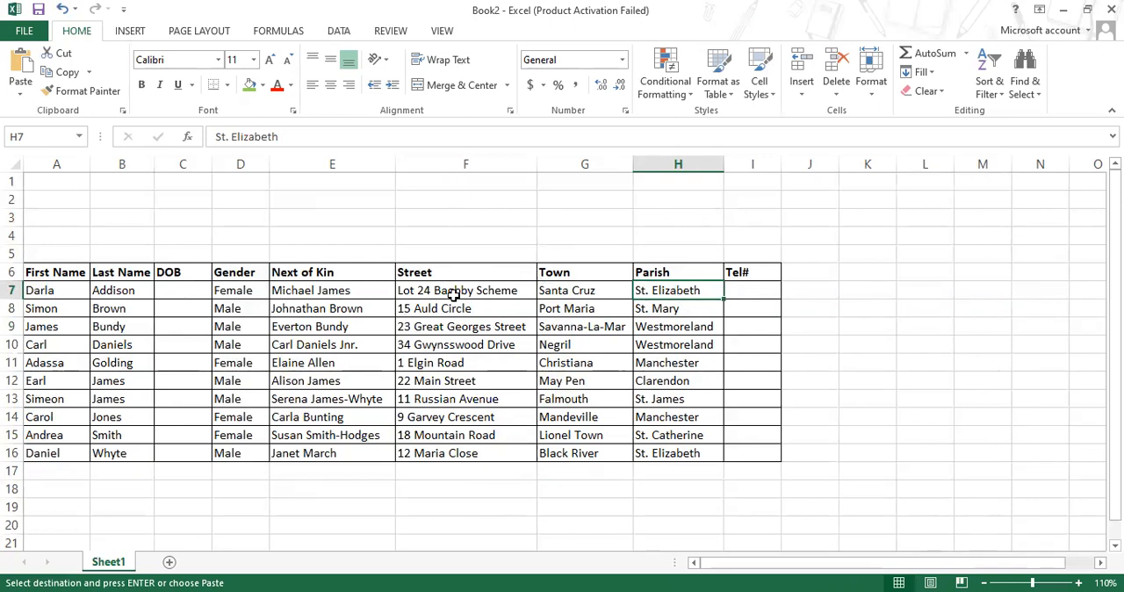
{"action": "left_click_drag", "start_coordinate": [750, 289], "coordinate": [768, 456]}
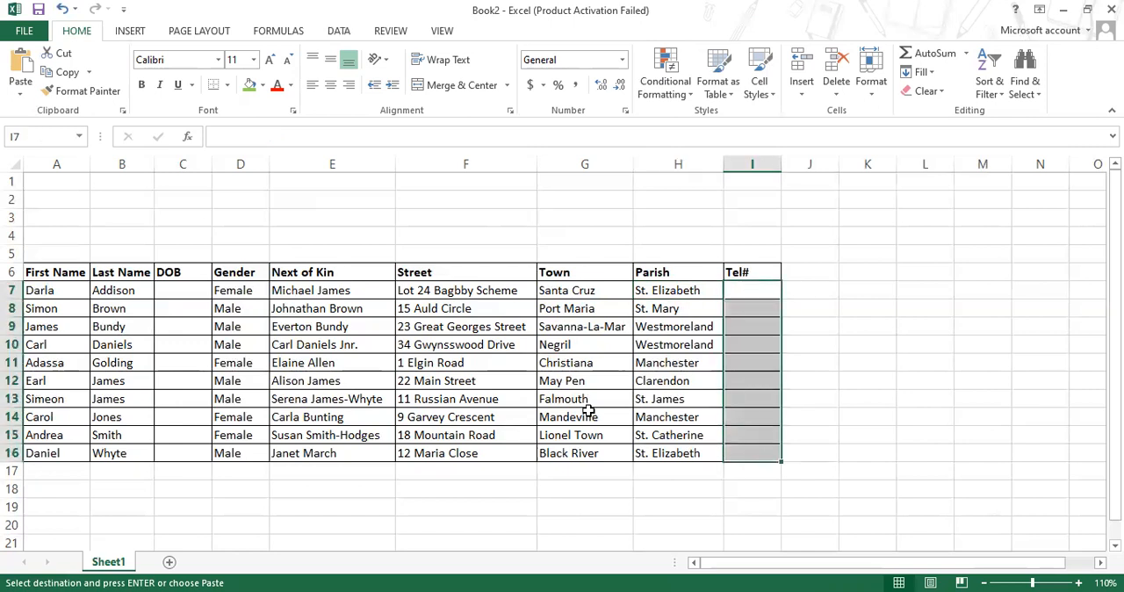
{"action": "left_click_drag", "start_coordinate": [181, 290], "coordinate": [175, 437]}
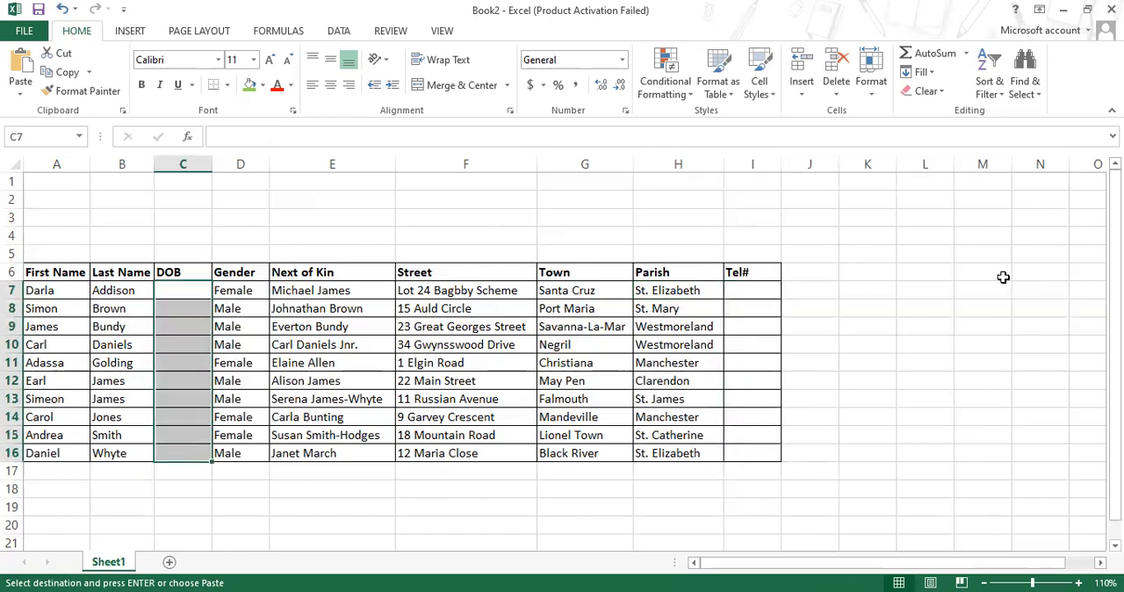
{"action": "left_click_drag", "start_coordinate": [750, 292], "coordinate": [760, 452]}
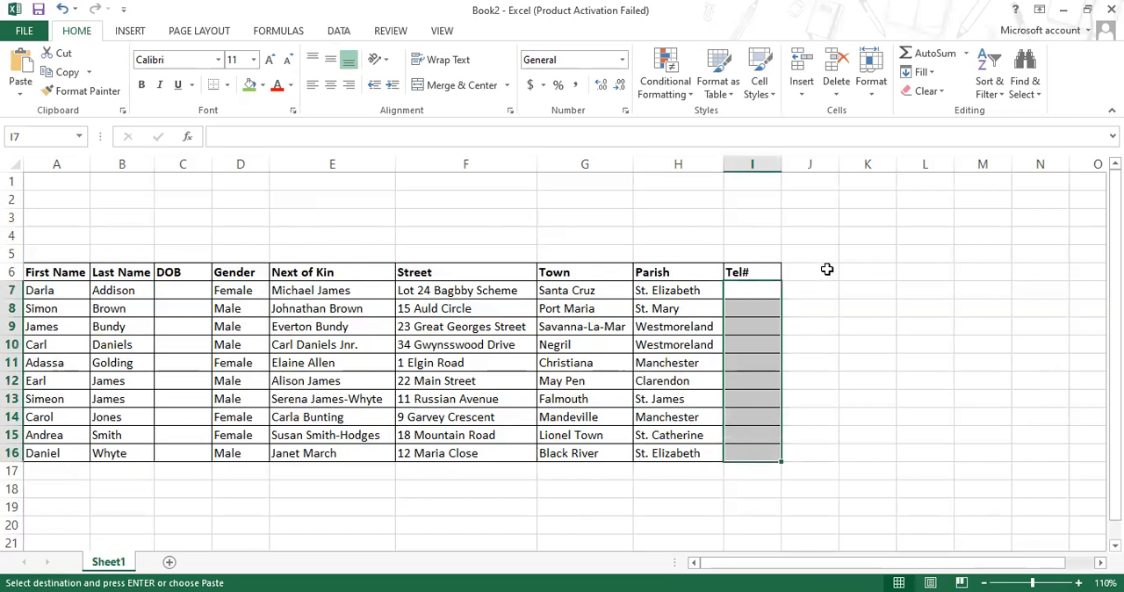
{"action": "left_click", "coordinate": [826, 270]}
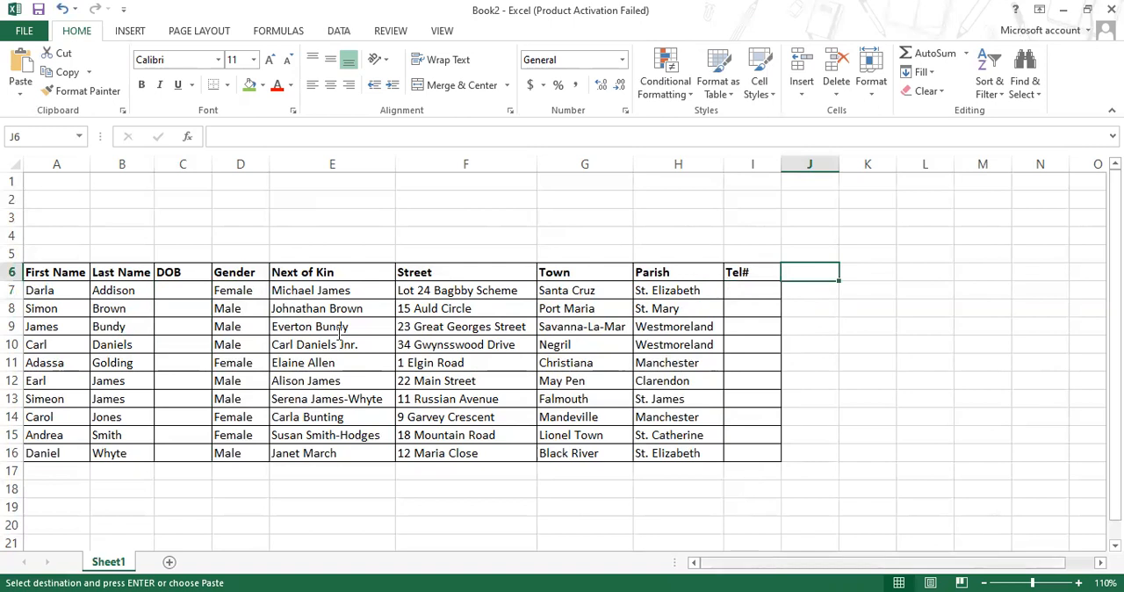
{"action": "key", "text": "alt+Tab"}
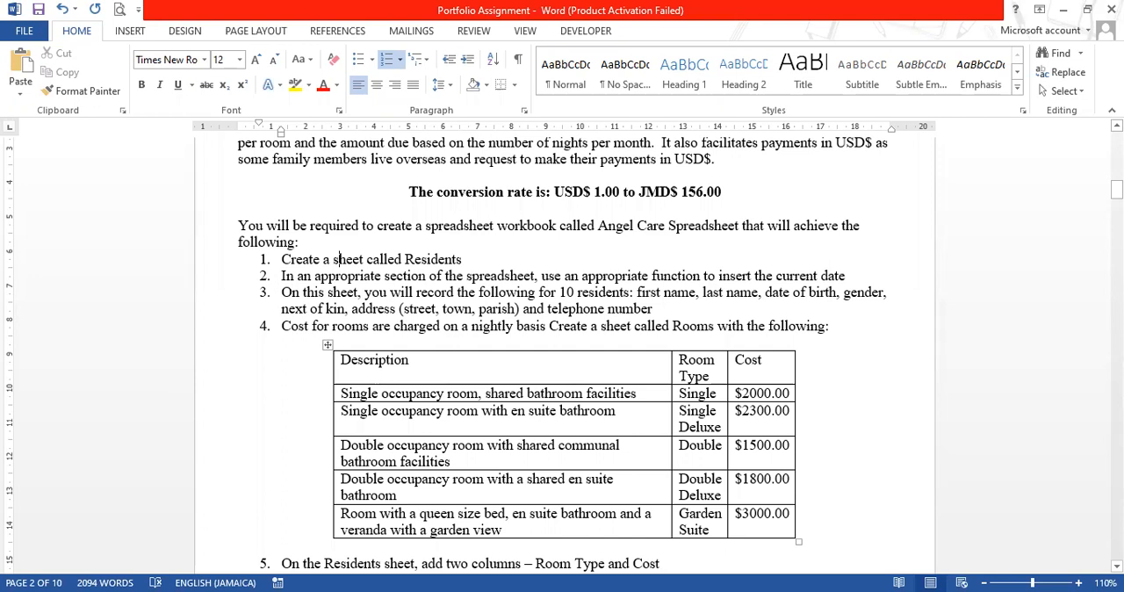
{"action": "key", "text": "alt+Tab"}
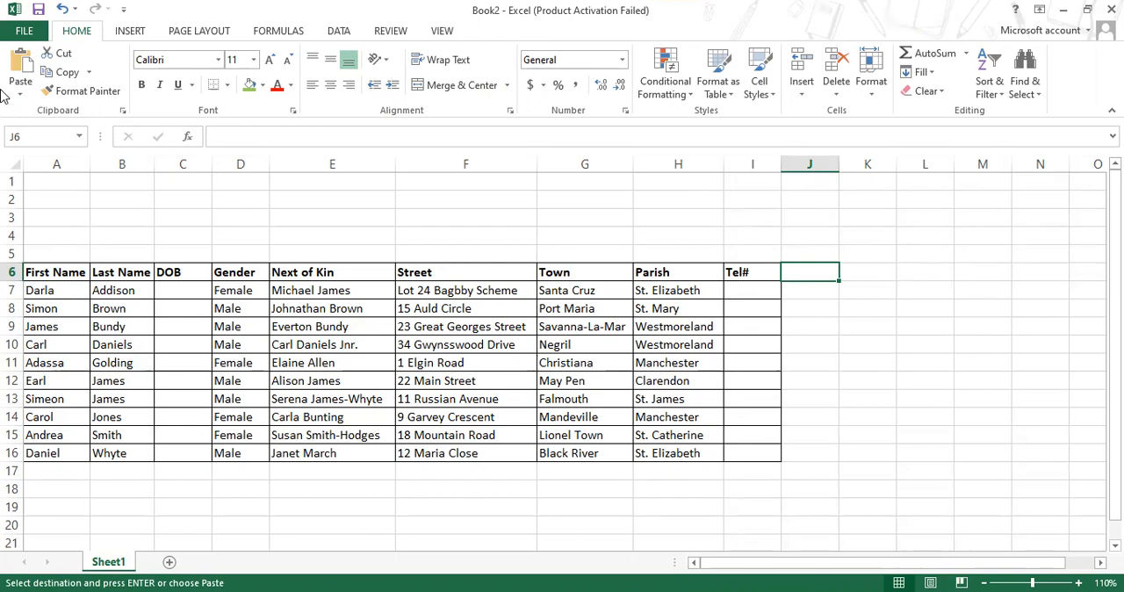
Enter the formula =TODAY() in cell A4 to insert the current date above the residents' table
{"action": "left_click", "coordinate": [50, 234]}
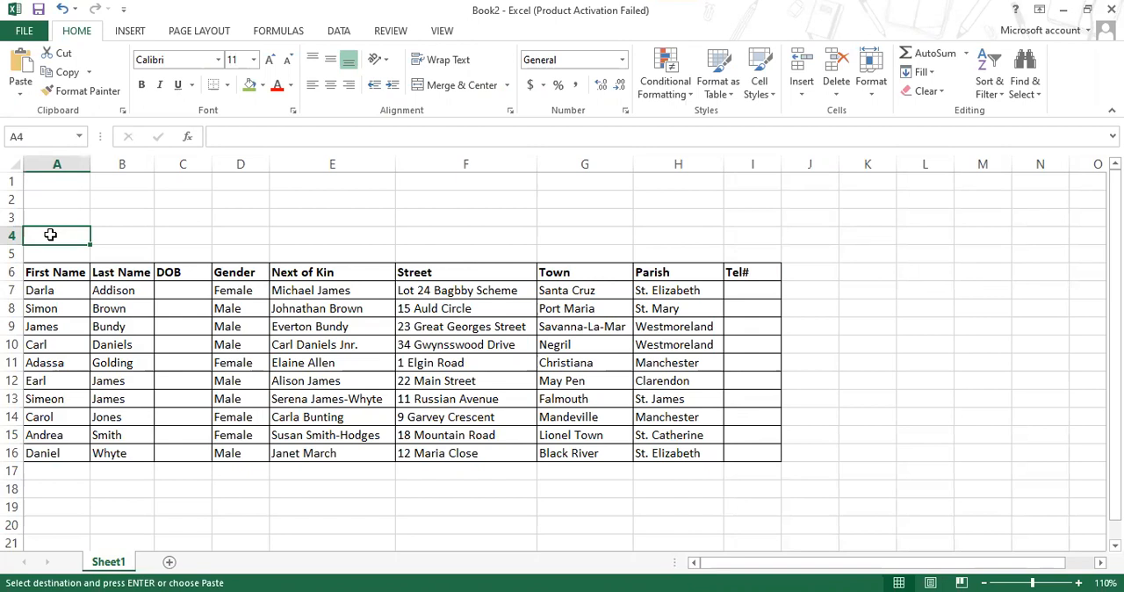
{"action": "type", "text": "="}
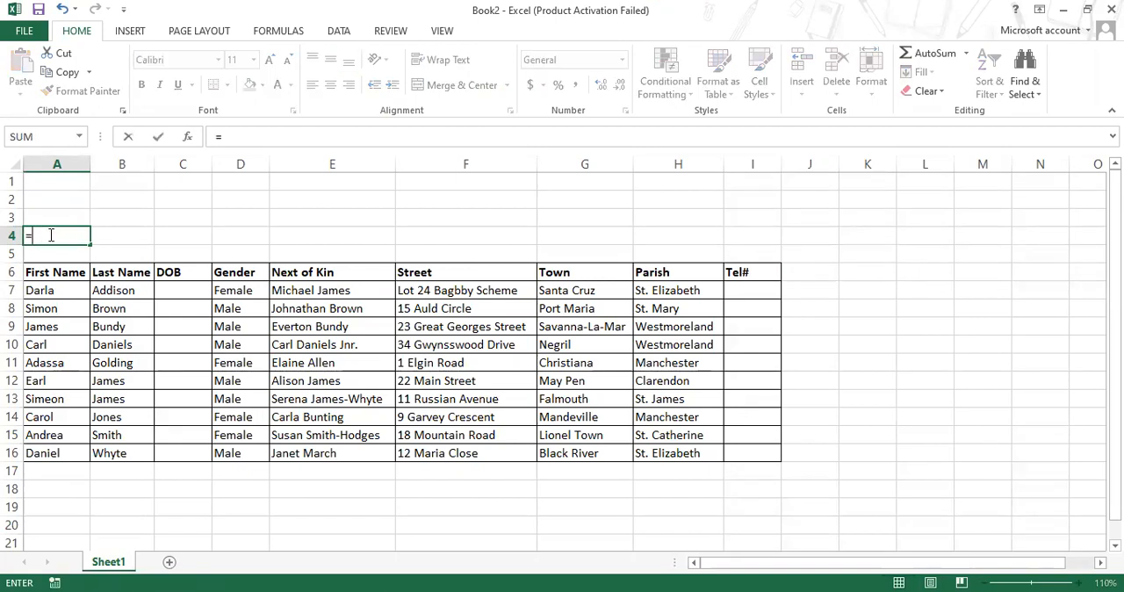
{"action": "type", "text": "To"}
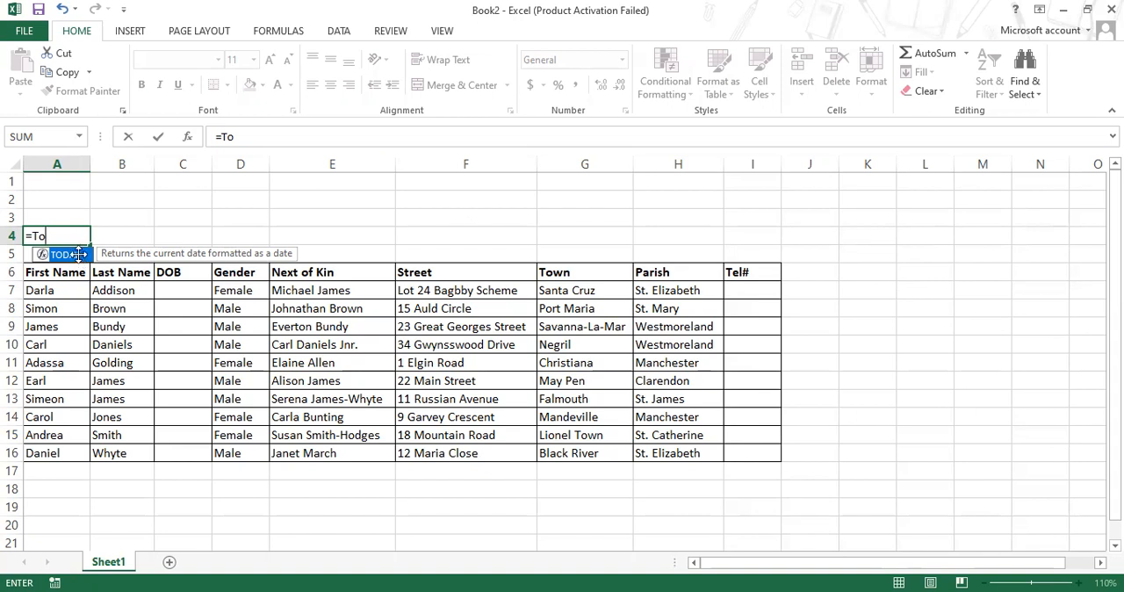
{"action": "double_click", "coordinate": [79, 255]}
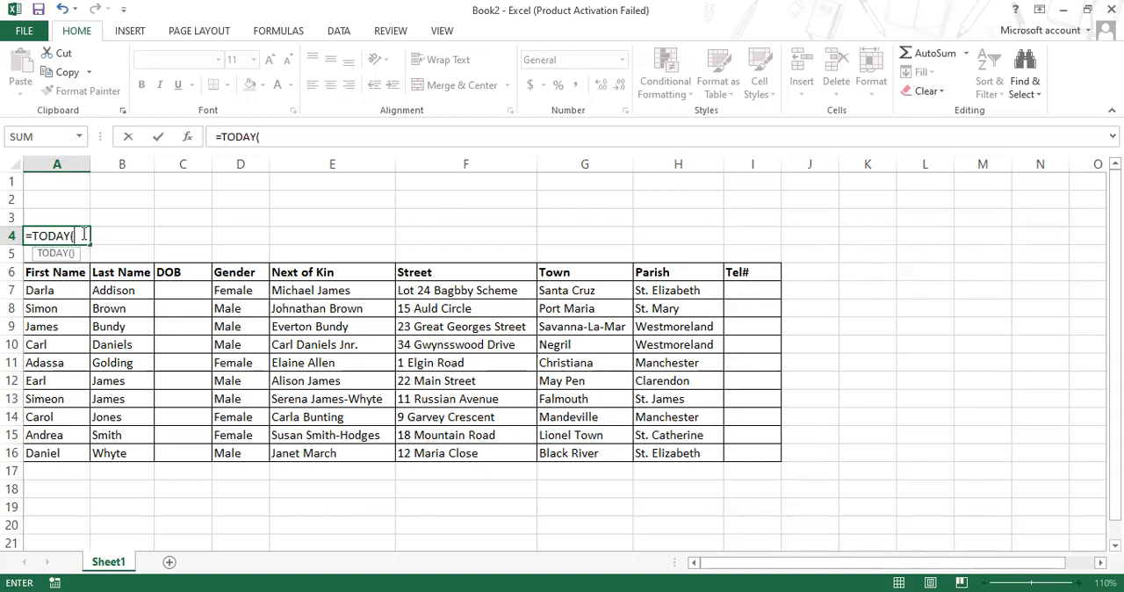
{"action": "type", "text": ")"}
{"action": "key", "text": "Return"}
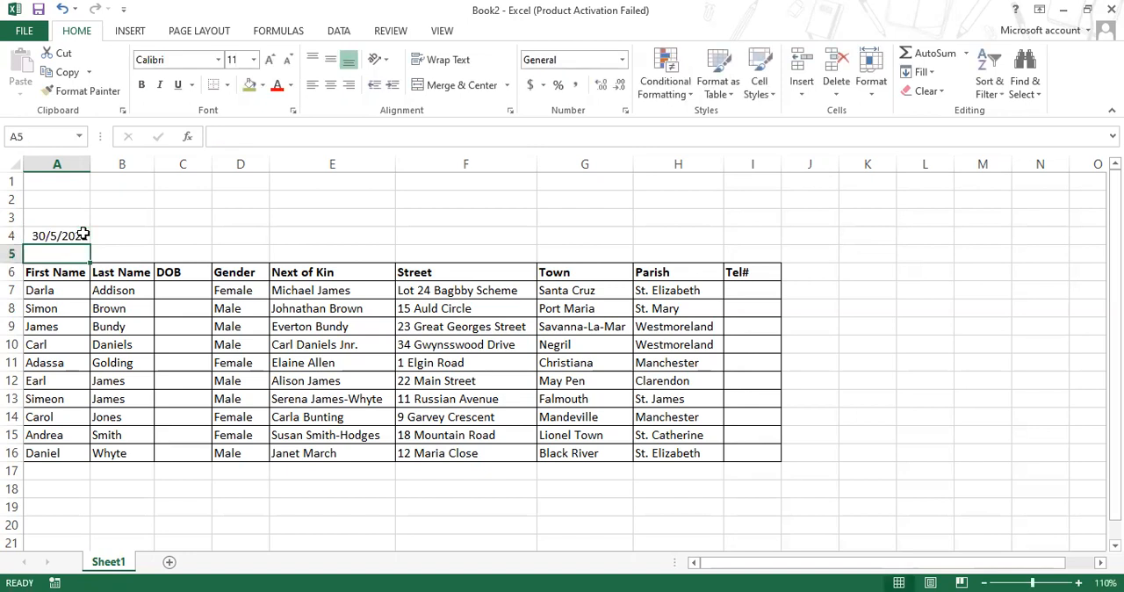
Move the date formula from A4 to B4 and enter the label "Date:" in A4
{"action": "left_click", "coordinate": [77, 237]}
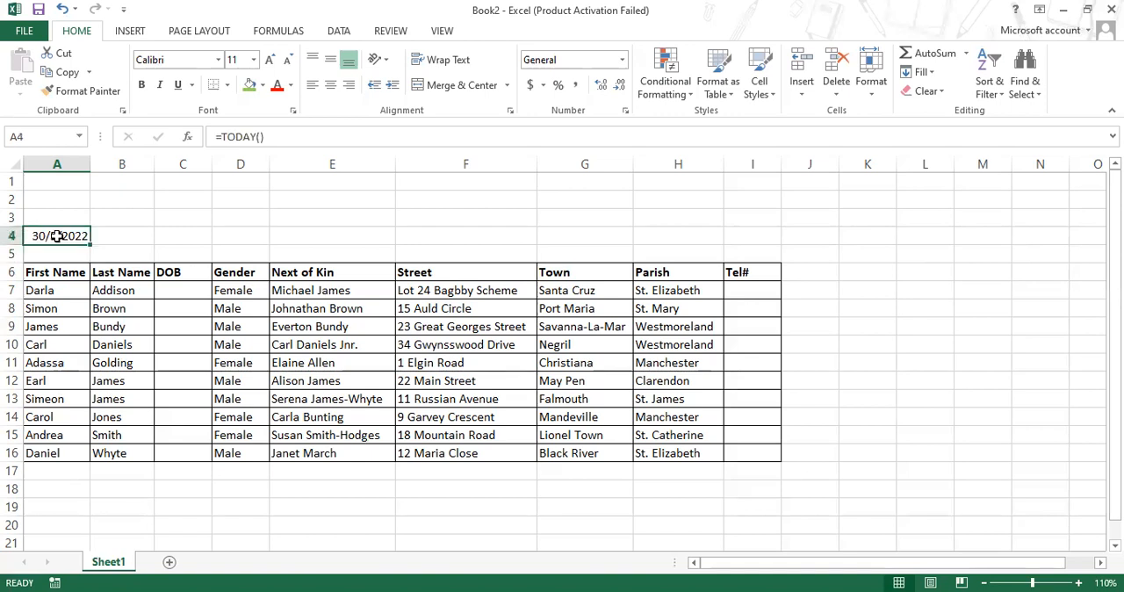
{"action": "mouse_move", "coordinate": [79, 251]}
{"action": "left_mouse_down"}
{"action": "mouse_move", "coordinate": [115, 244]}
{"action": "mouse_move", "coordinate": [68, 235]}
{"action": "left_mouse_up"}
{"action": "left_click_drag", "start_coordinate": [62, 248], "coordinate": [117, 237]}
{"action": "left_click", "coordinate": [73, 236]}
{"action": "type", "text": "Date:"}
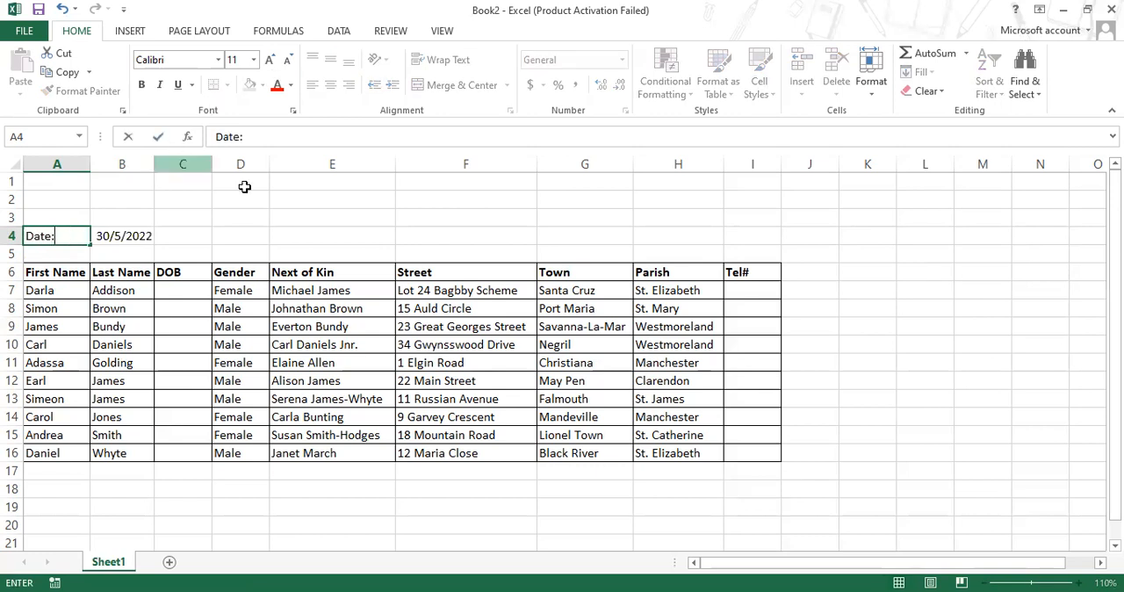
{"action": "left_click", "coordinate": [389, 218]}
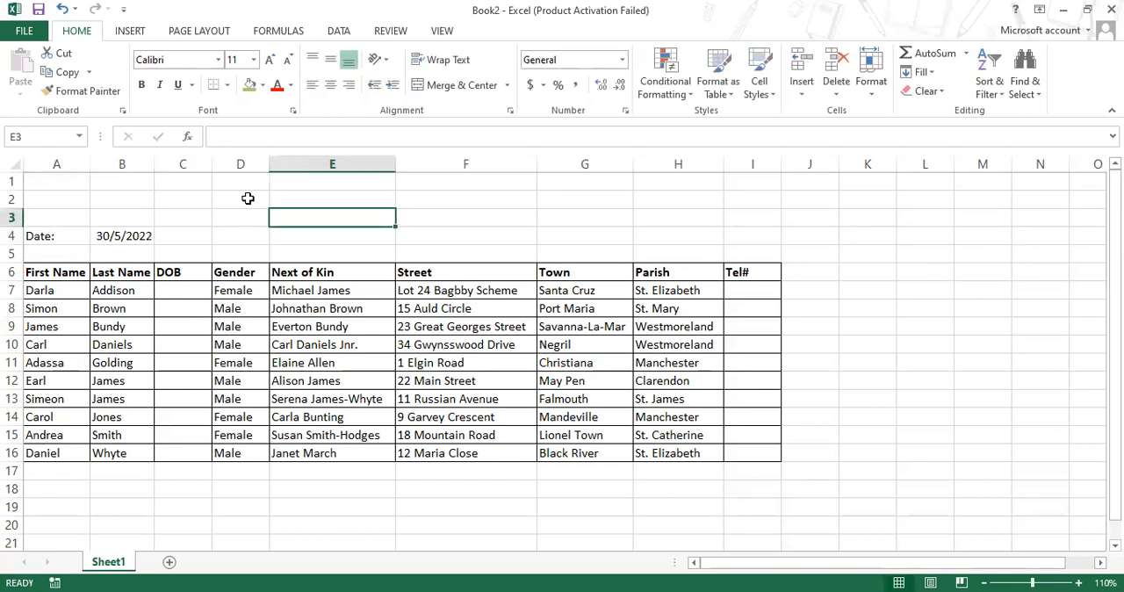
Check the date label and its formula in row 4, and switch to the Word assignment for the next requirement
{"action": "left_click", "coordinate": [248, 198]}
{"action": "left_click", "coordinate": [62, 236]}
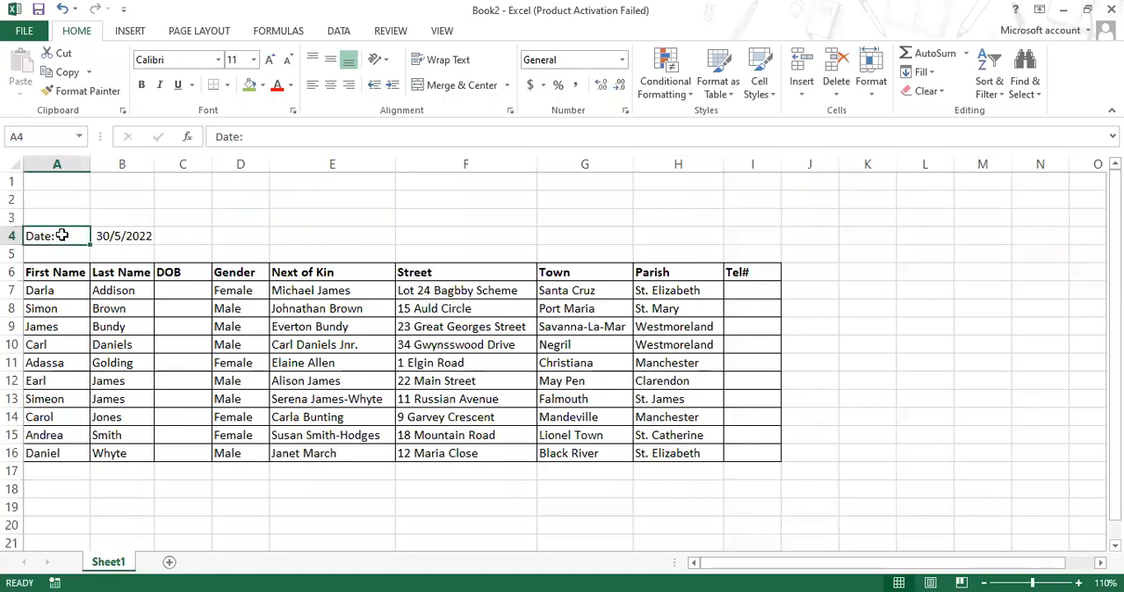
{"action": "left_click", "coordinate": [121, 235]}
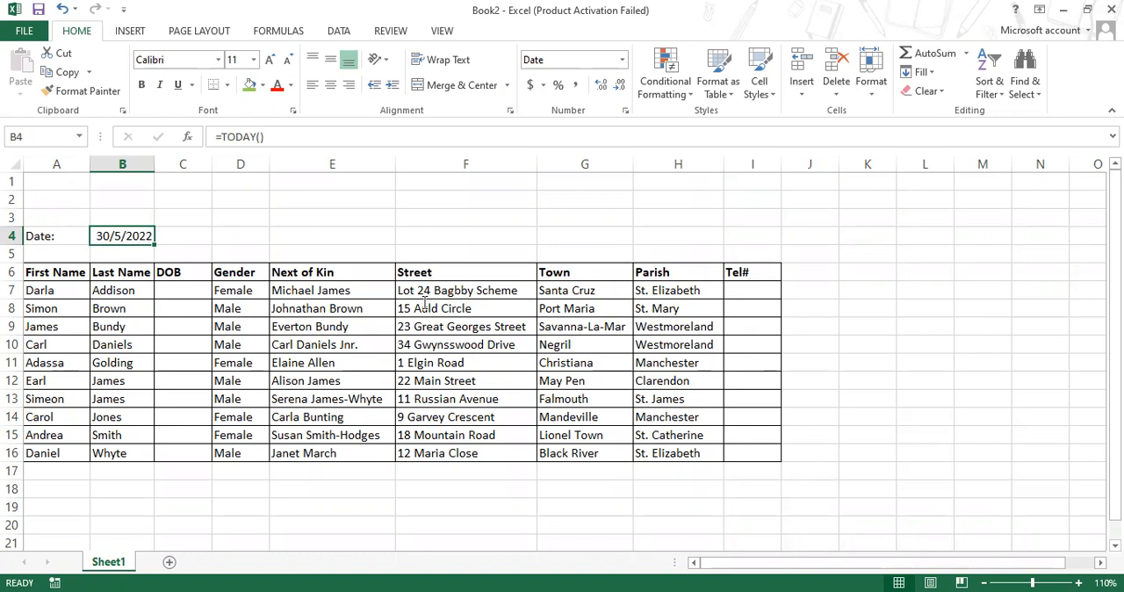
{"action": "key", "text": "alt+Tab"}
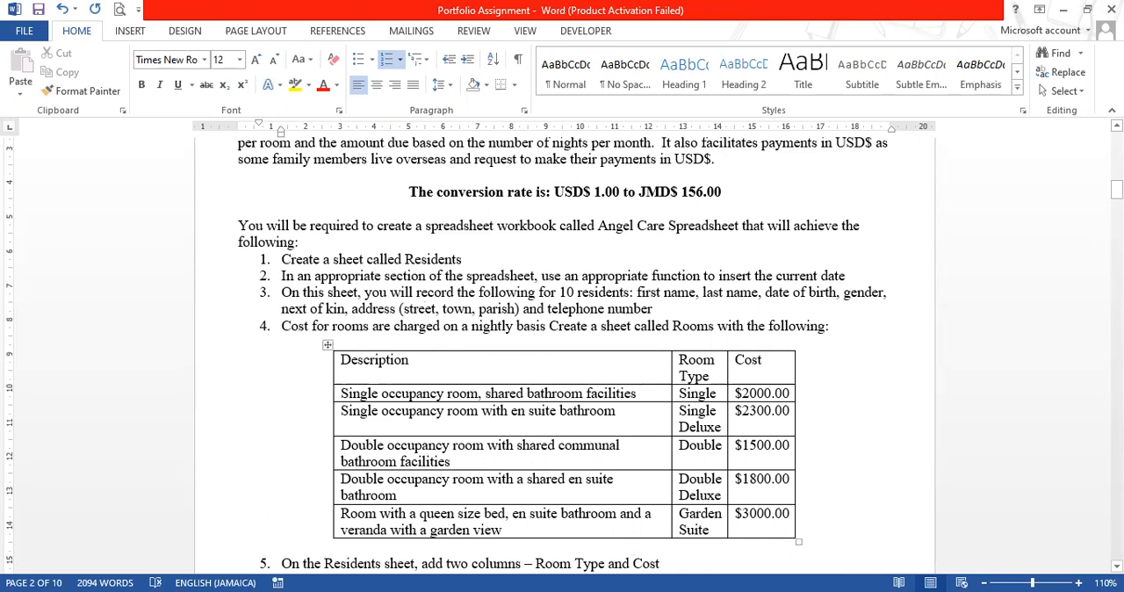
Check the sheet requirements in the Word assignment and rename Sheet1 of the Excel workbook to Residents
{"action": "key", "text": "alt+Tab"}
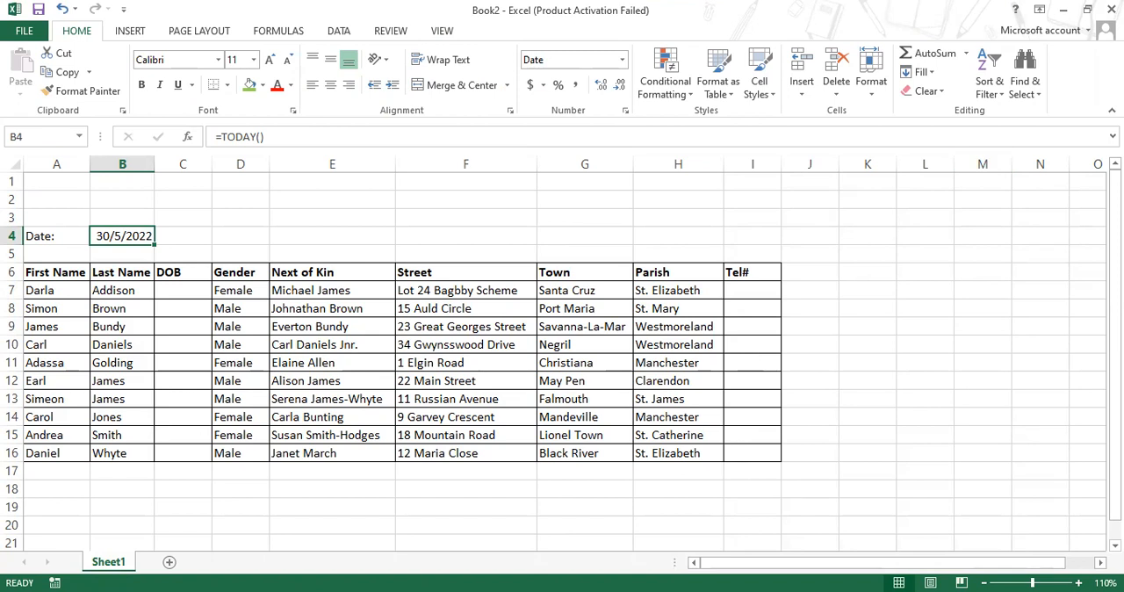
{"action": "key", "text": "alt+Tab"}
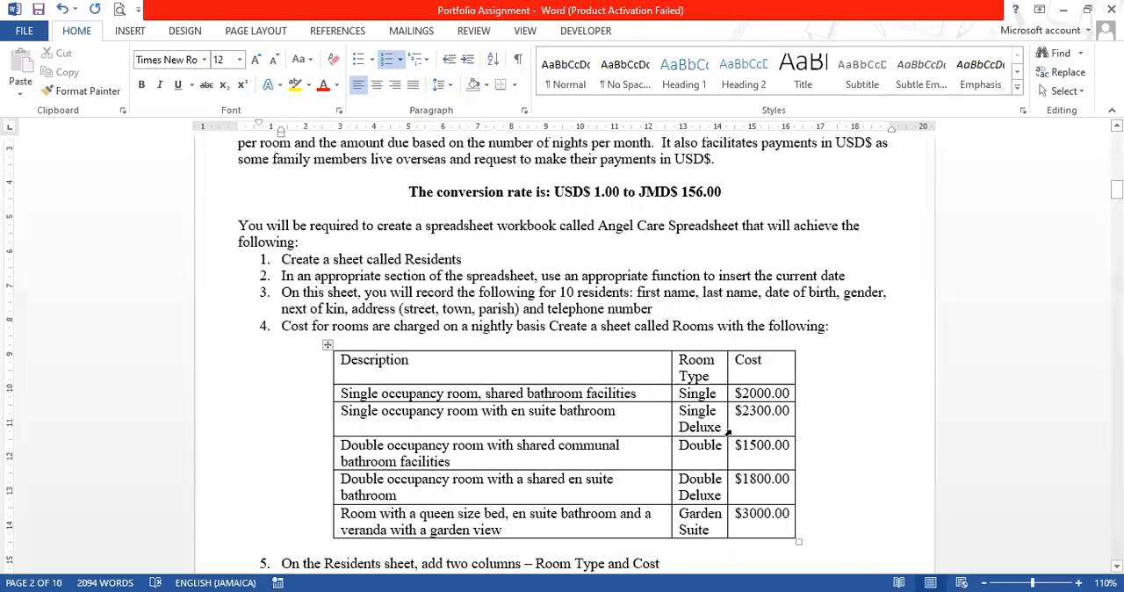
{"action": "left_click", "coordinate": [627, 422]}
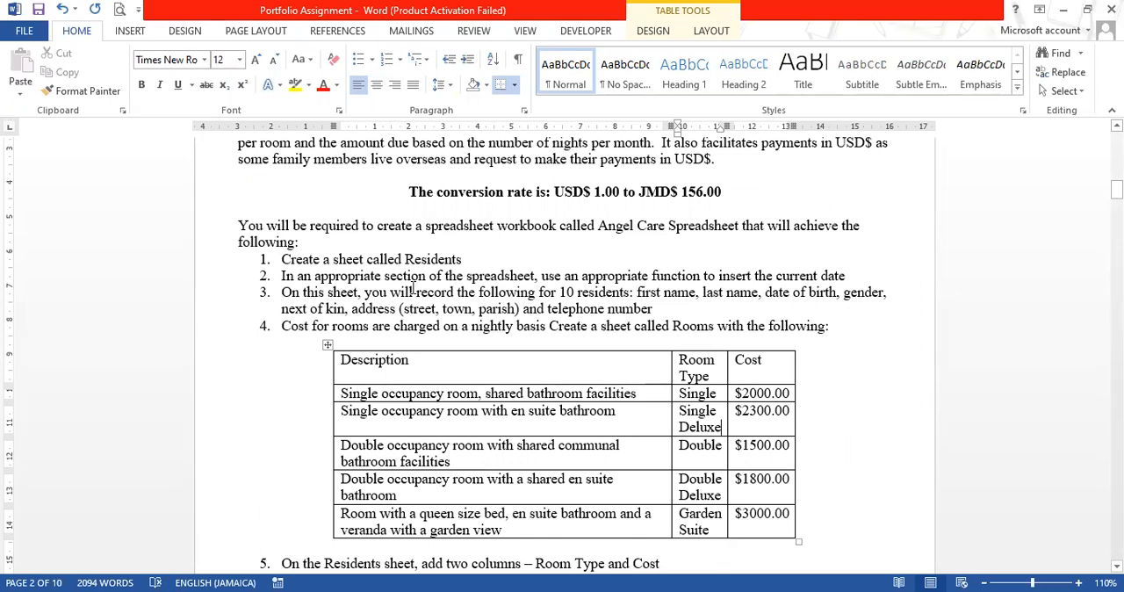
{"action": "scroll", "coordinate": [292, 325], "scroll_direction": "down", "scroll_amount": 2}
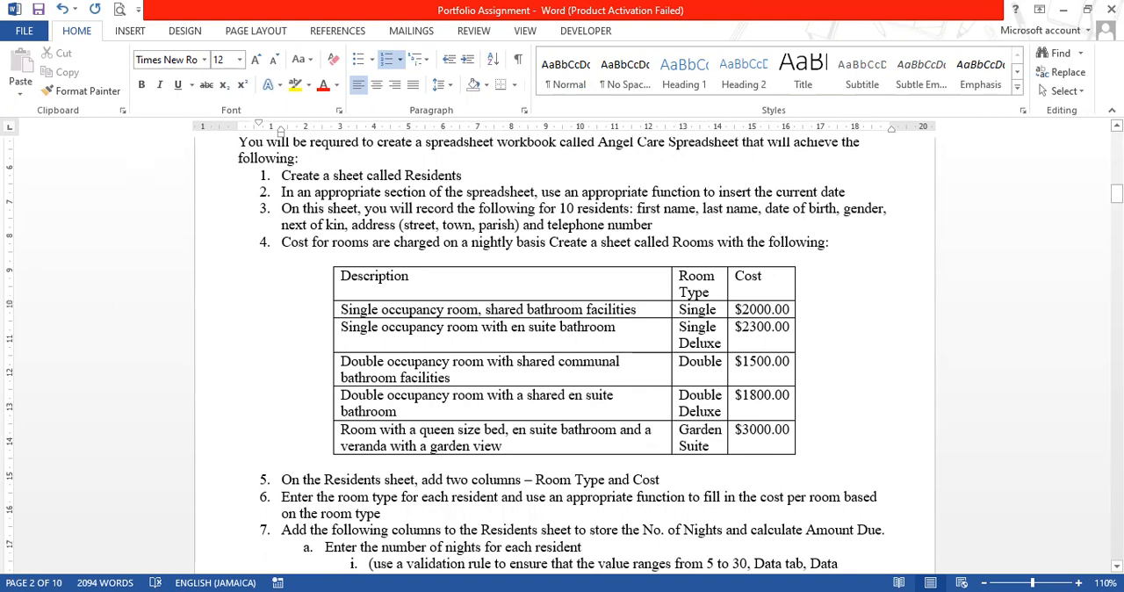
{"action": "key", "text": "alt+Tab"}
{"action": "double_click", "coordinate": [107, 561]}
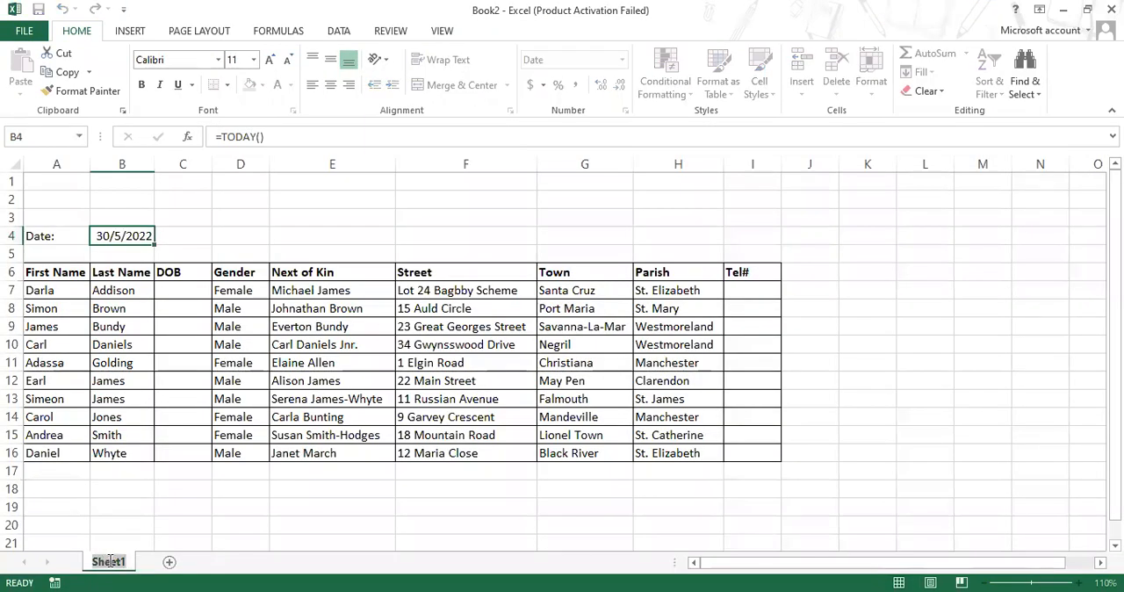
{"action": "left_click", "coordinate": [128, 527]}
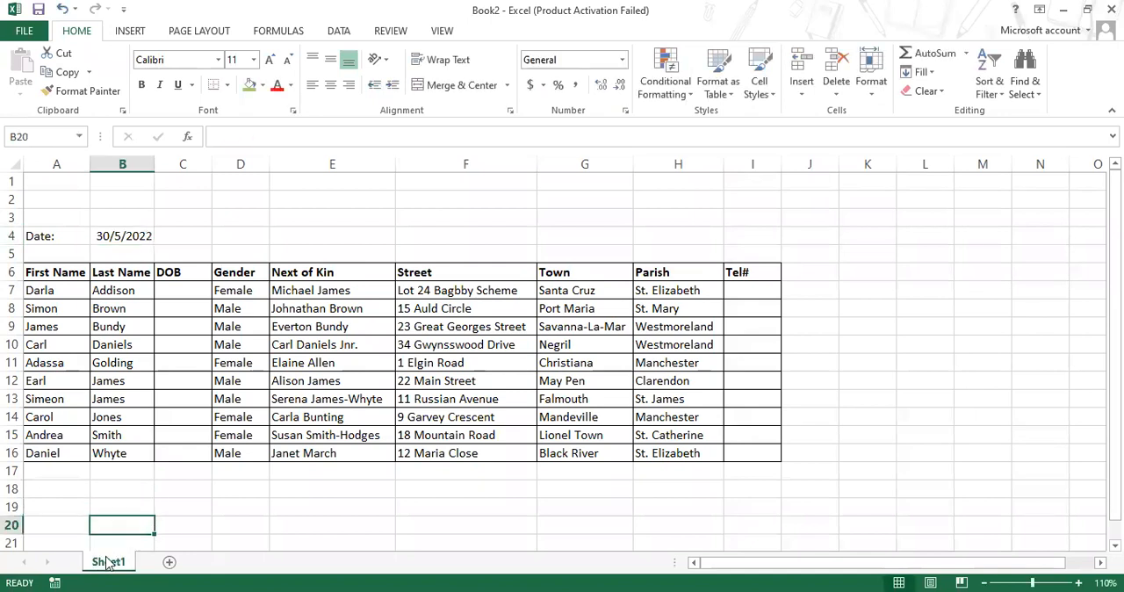
{"action": "right_click", "coordinate": [106, 562]}
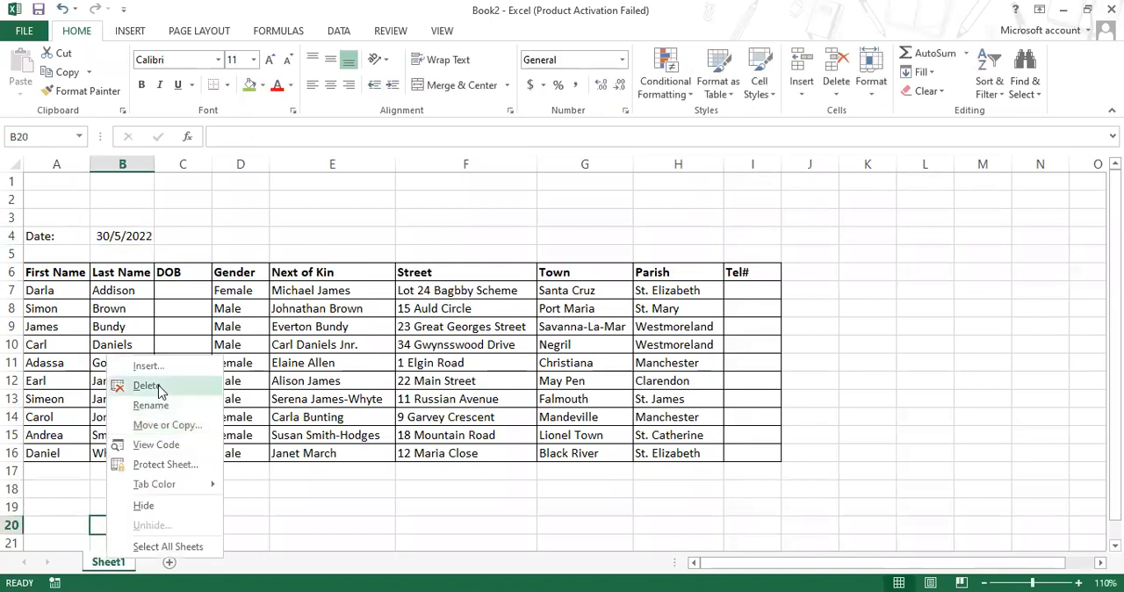
{"action": "left_click", "coordinate": [147, 405]}
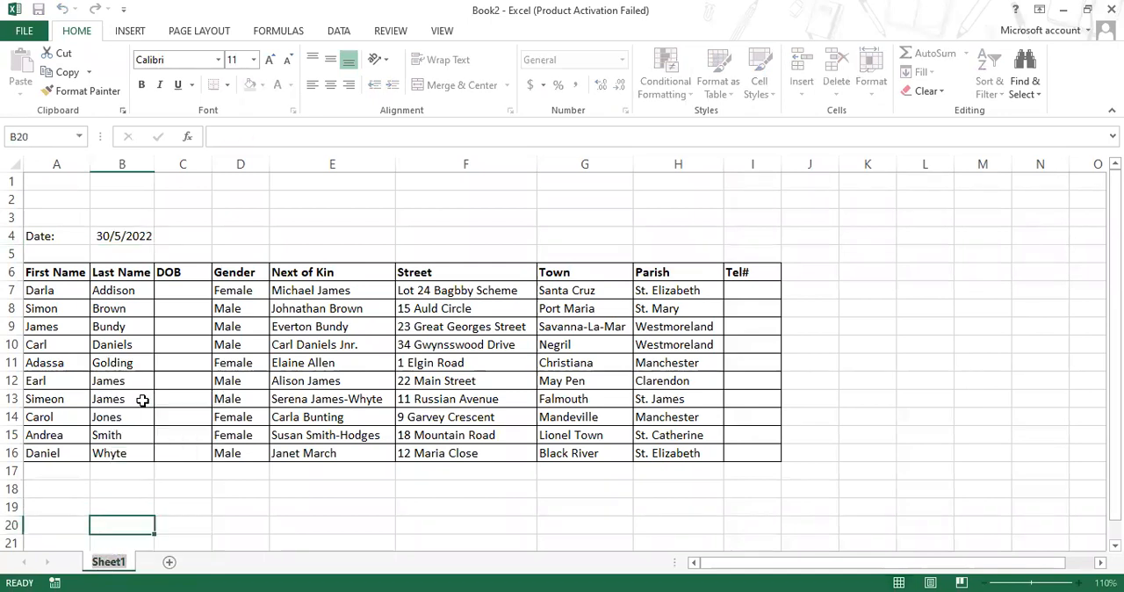
{"action": "type", "text": "Resi"}
{"action": "type", "text": "dents"}
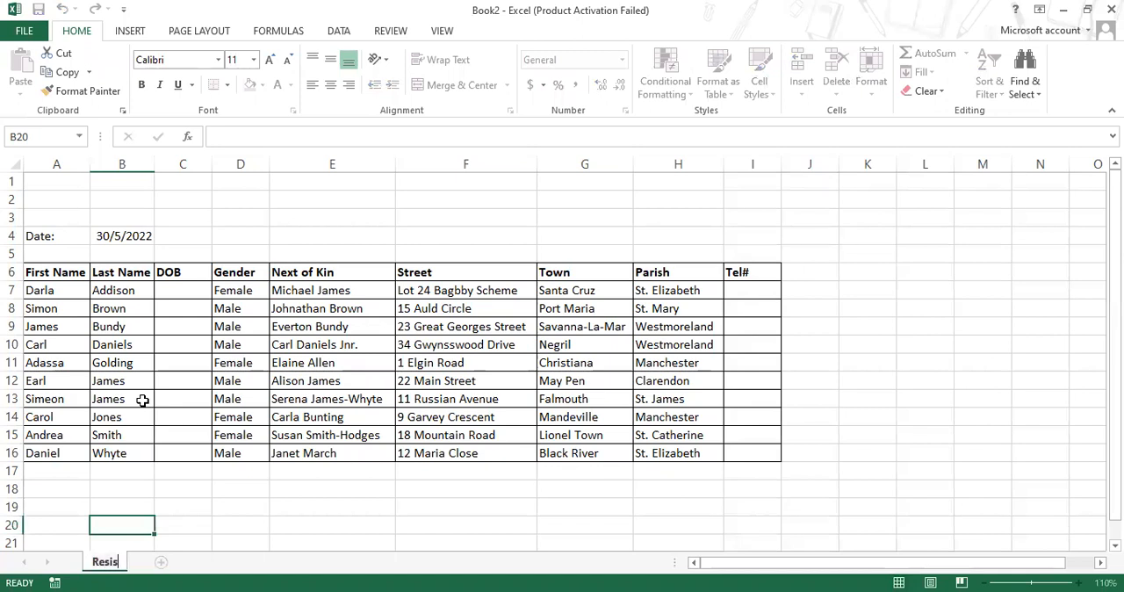
{"action": "key", "text": "Return"}
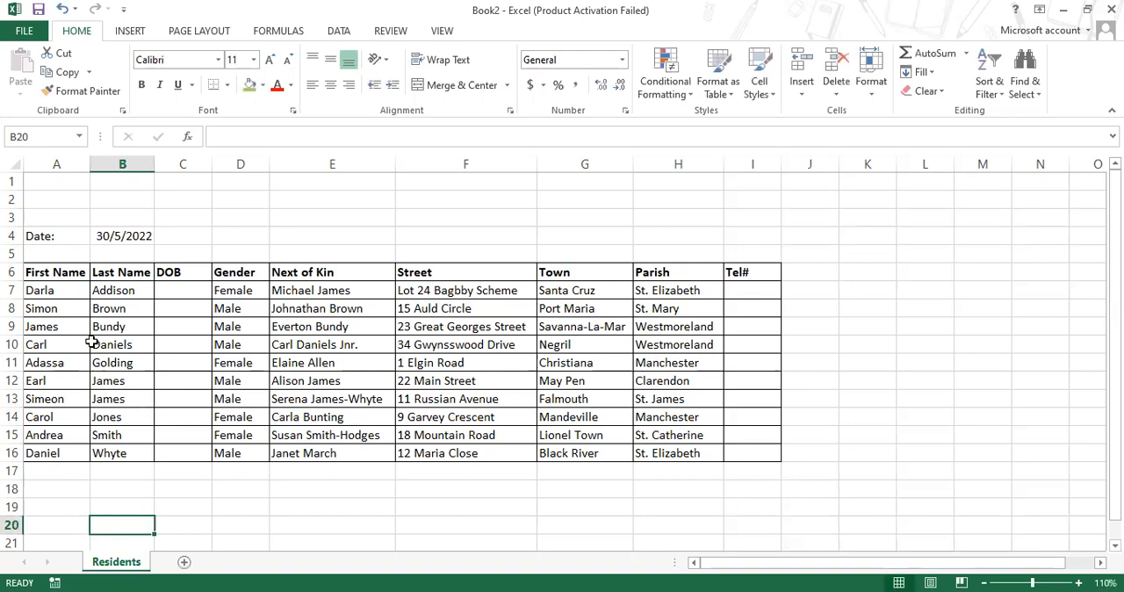
Add a new worksheet after Residents and rename it Rooms
{"action": "left_click", "coordinate": [185, 563]}
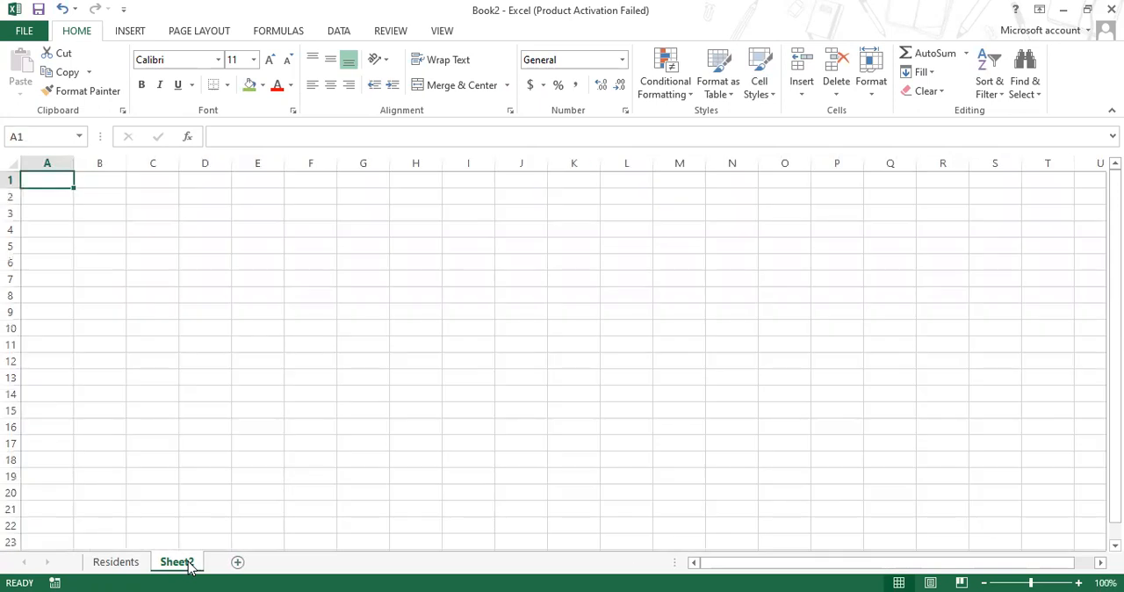
{"action": "right_click", "coordinate": [190, 563]}
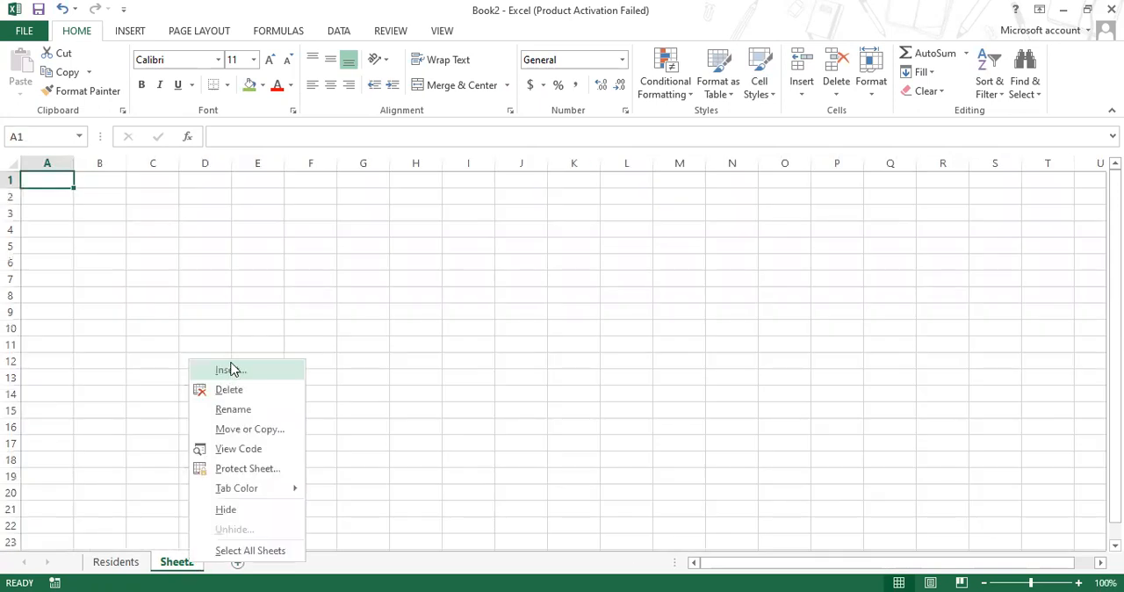
{"action": "left_click", "coordinate": [232, 409]}
{"action": "type", "text": "Rooms"}
{"action": "key", "text": "Return"}
{"action": "left_click", "coordinate": [227, 410]}
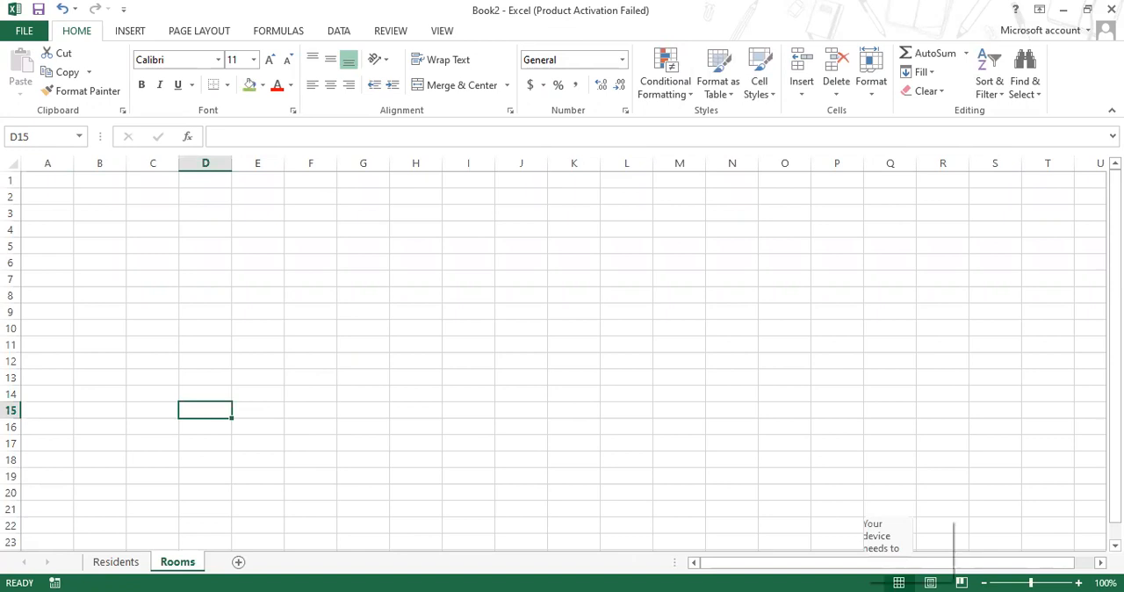
Copy the Description, Room Type and Cost table from the Word assignment and paste it with source formatting at cell A6 of Rooms
{"action": "key", "text": "alt+Tab"}
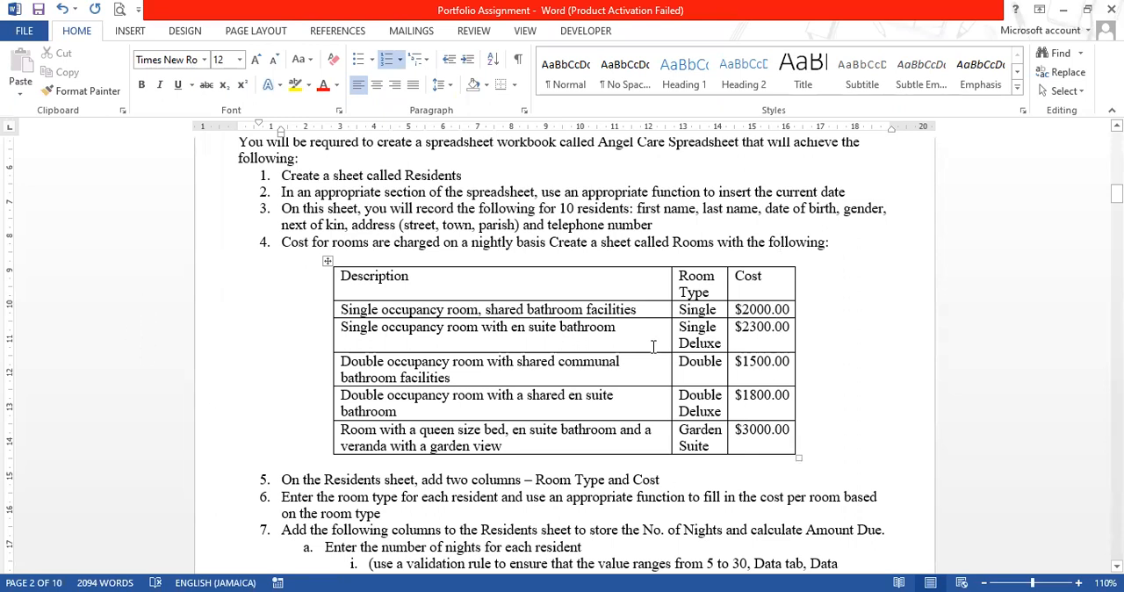
{"action": "left_click", "coordinate": [327, 261]}
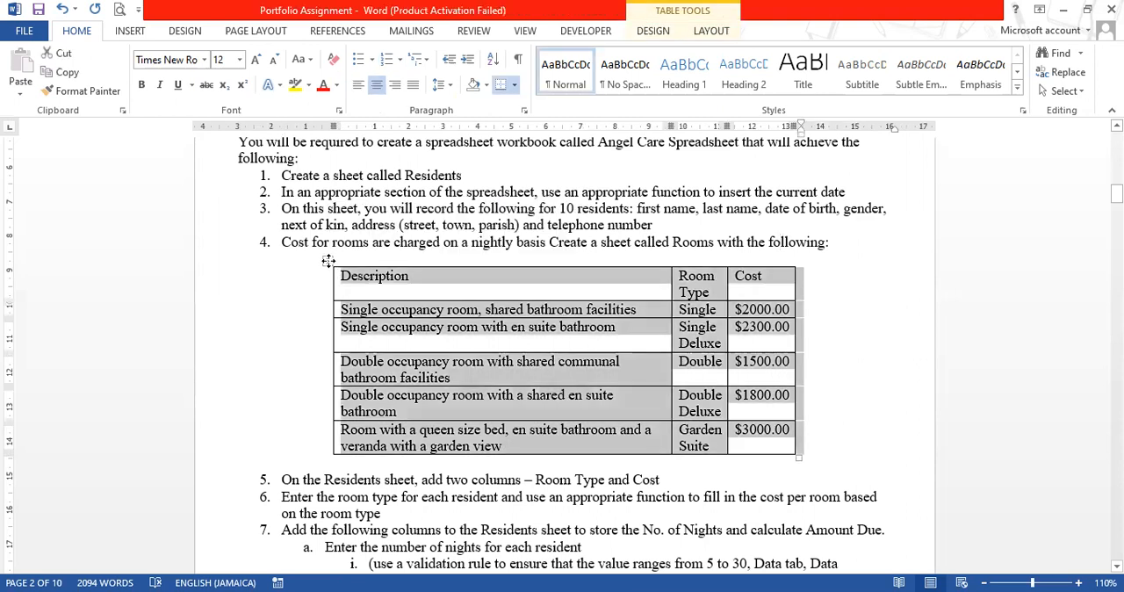
{"action": "right_click", "coordinate": [328, 261]}
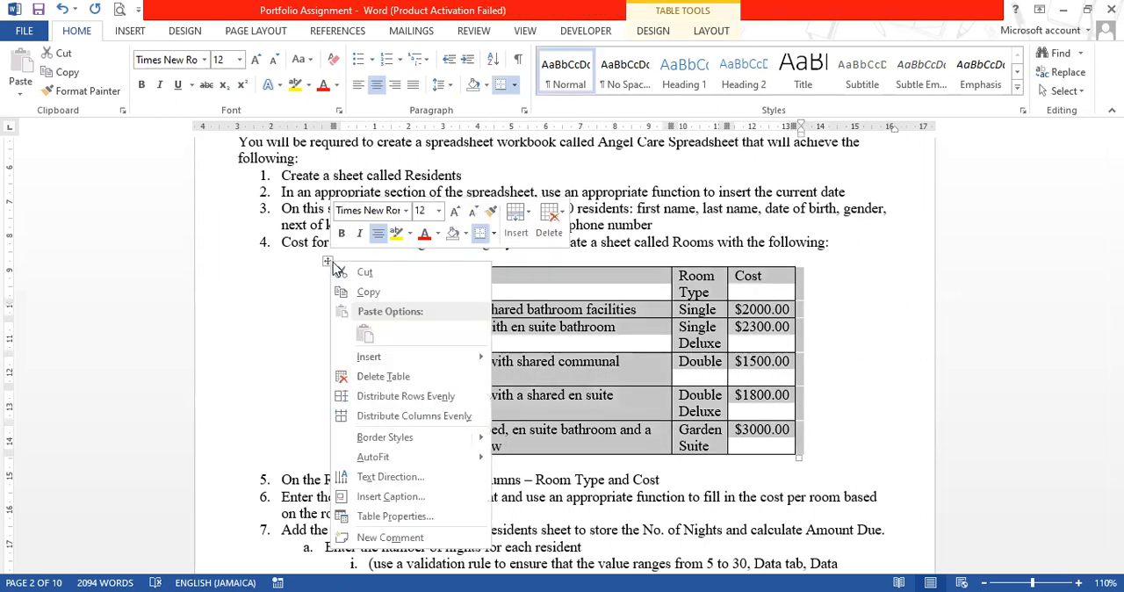
{"action": "left_click", "coordinate": [381, 292]}
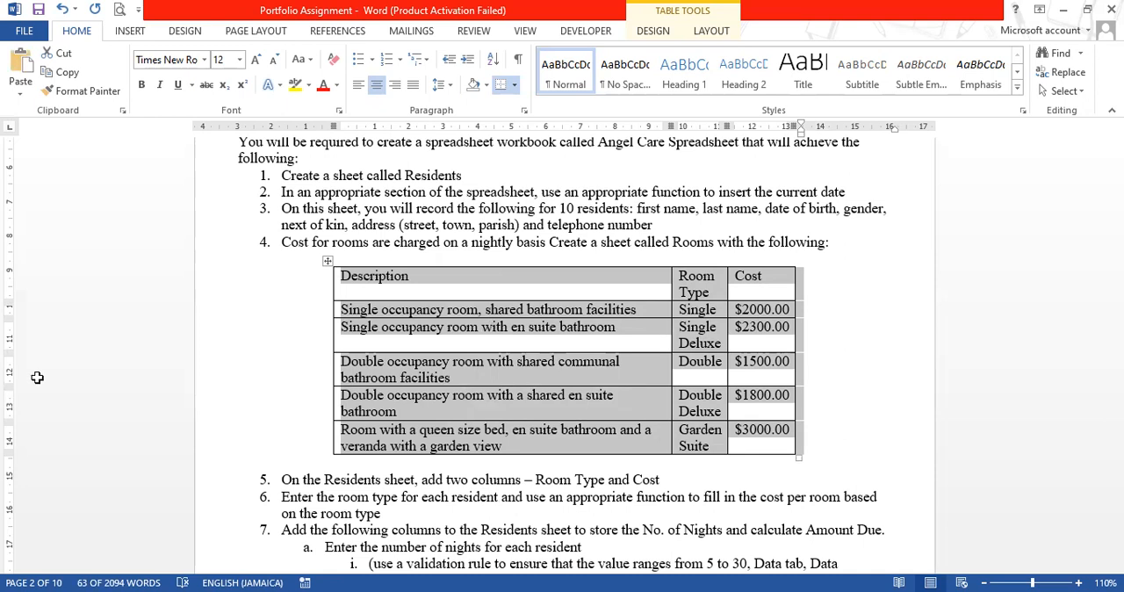
{"action": "key", "text": "alt+Tab"}
{"action": "left_click", "coordinate": [38, 262]}
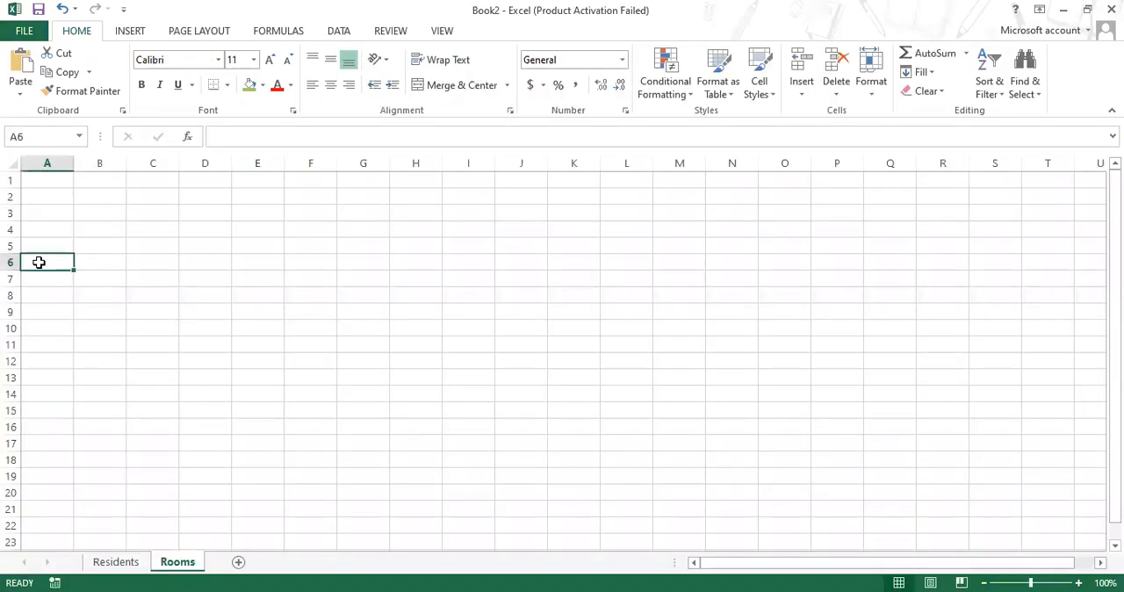
{"action": "right_click", "coordinate": [39, 263]}
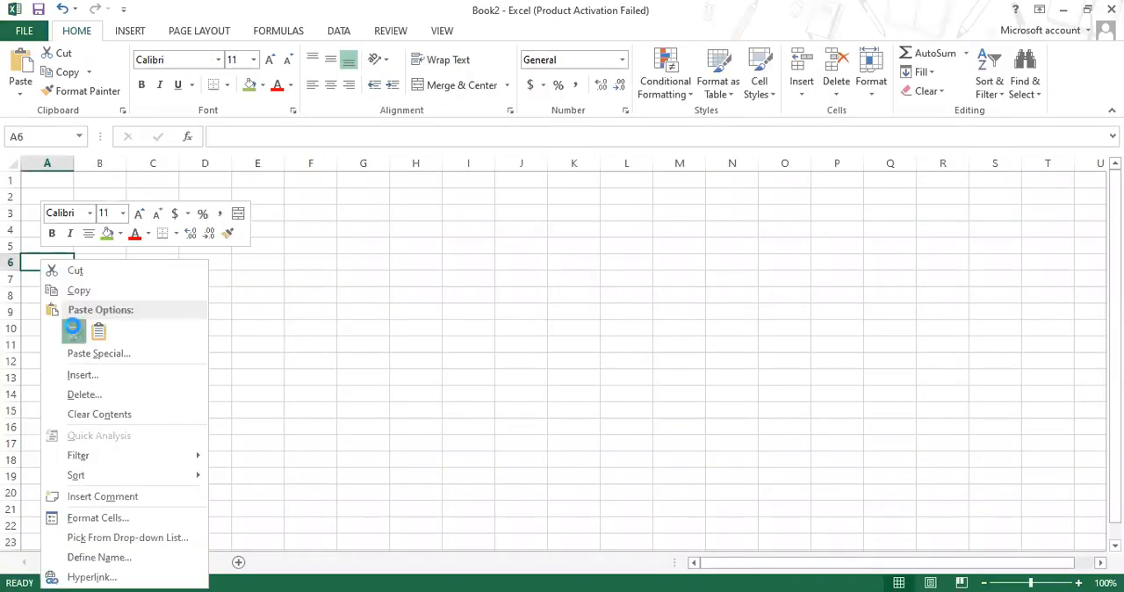
{"action": "left_click", "coordinate": [73, 329]}
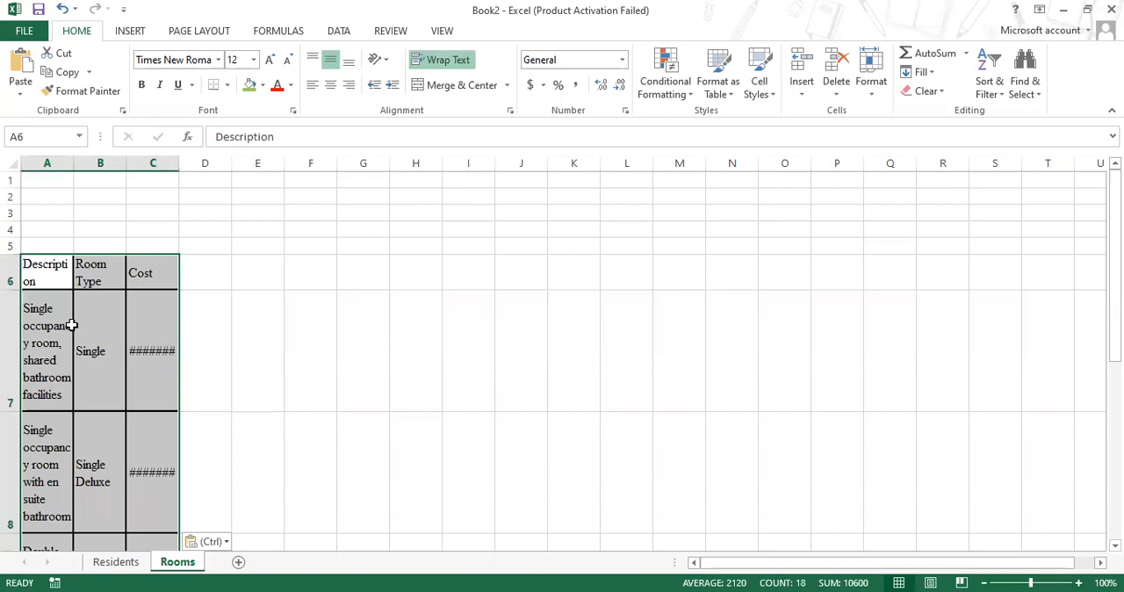
Autofit column C of the Rooms sheet so the room costs show in full
{"action": "scroll", "coordinate": [219, 239], "scroll_direction": "down", "scroll_amount": 1}
{"action": "left_click", "coordinate": [151, 287]}
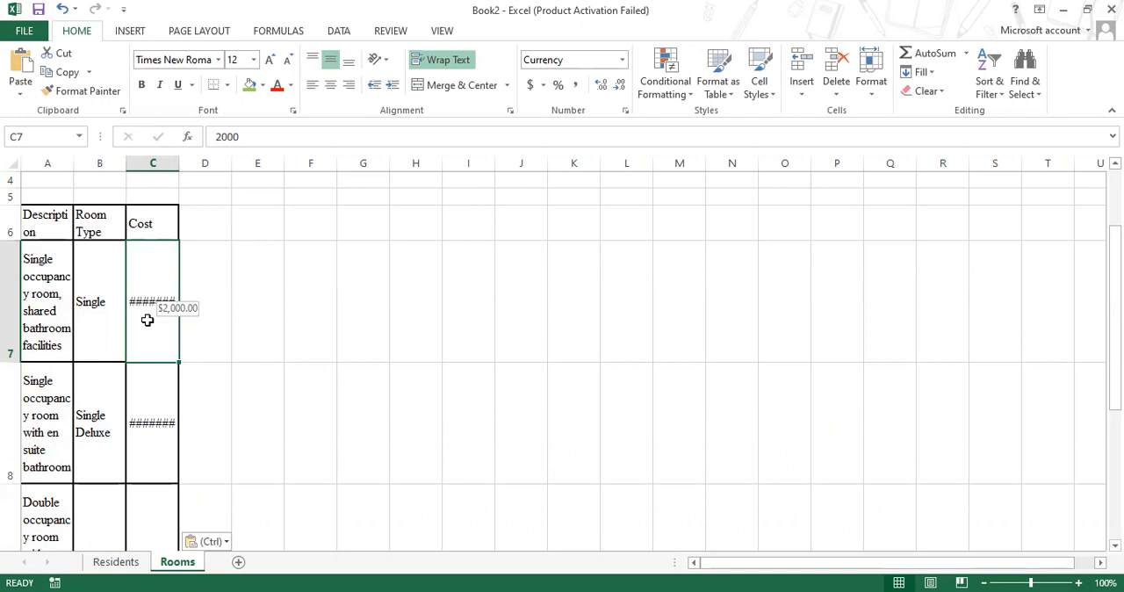
{"action": "double_click", "coordinate": [179, 161]}
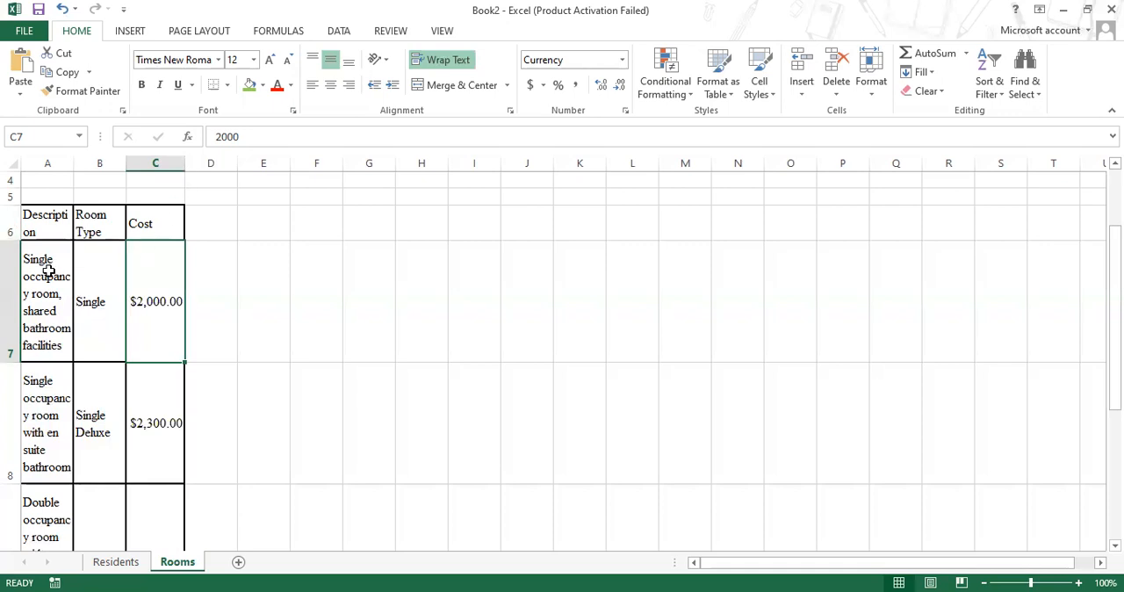
Widen the Description column A so that rows 7 to 10 each fit their description on one line
{"action": "scroll", "coordinate": [48, 270], "scroll_direction": "down", "scroll_amount": 1}
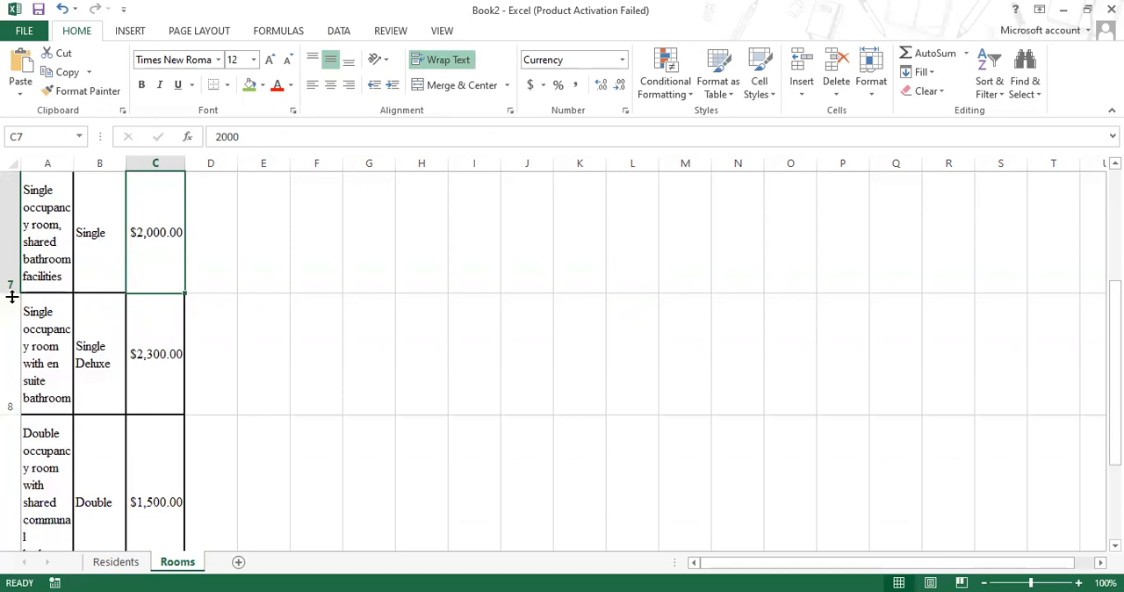
{"action": "scroll", "coordinate": [66, 227], "scroll_direction": "up", "scroll_amount": 2}
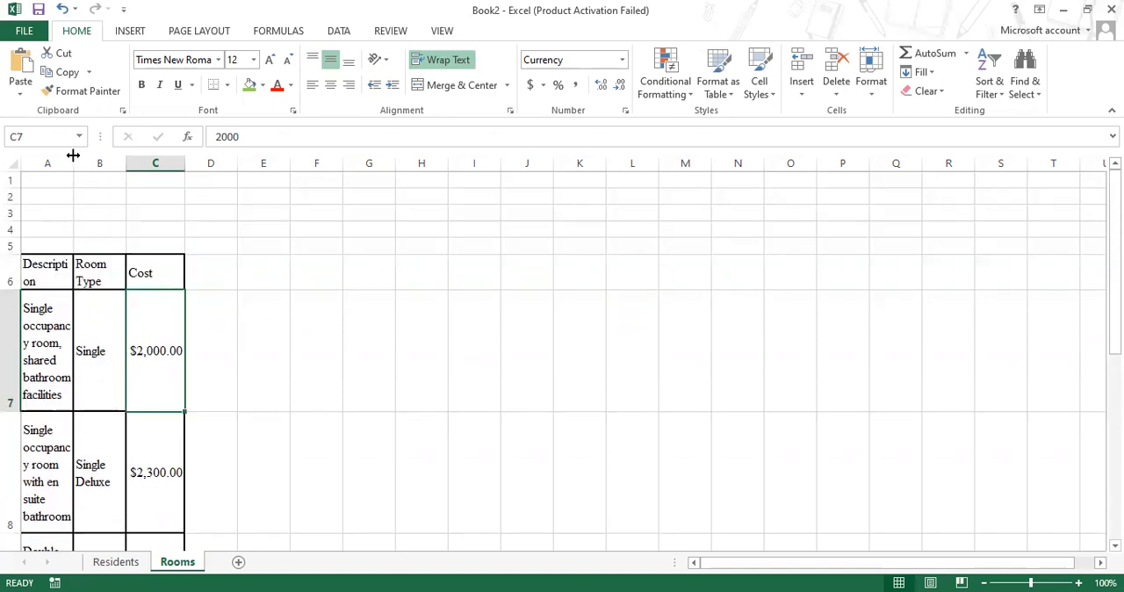
{"action": "left_click_drag", "start_coordinate": [73, 155], "coordinate": [400, 144]}
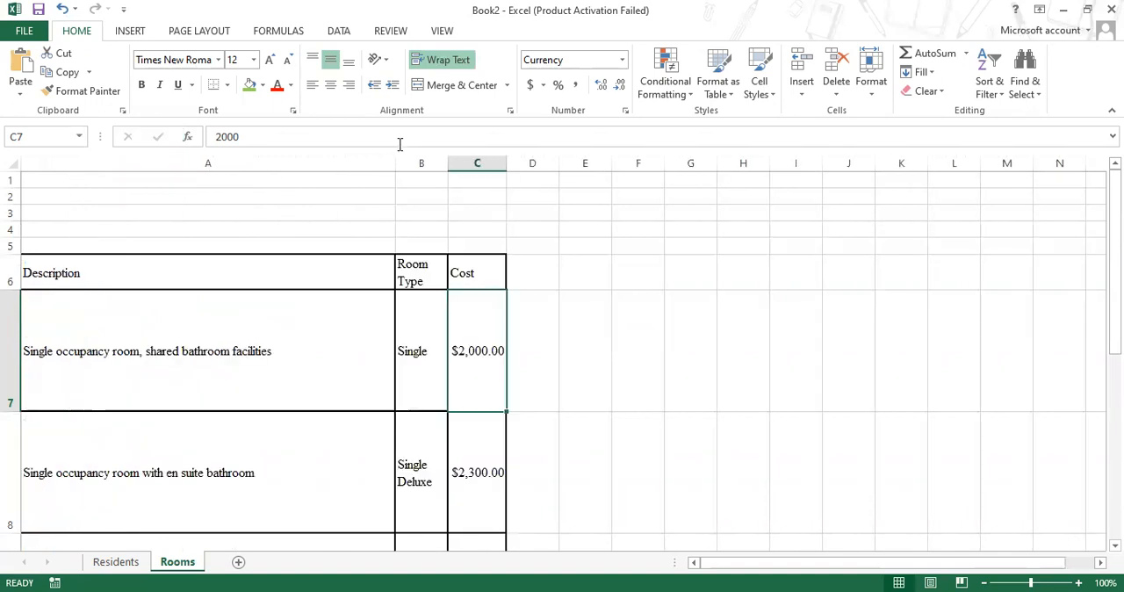
{"action": "scroll", "coordinate": [410, 246], "scroll_direction": "down", "scroll_amount": 7}
{"action": "scroll", "coordinate": [409, 246], "scroll_direction": "up", "scroll_amount": 5}
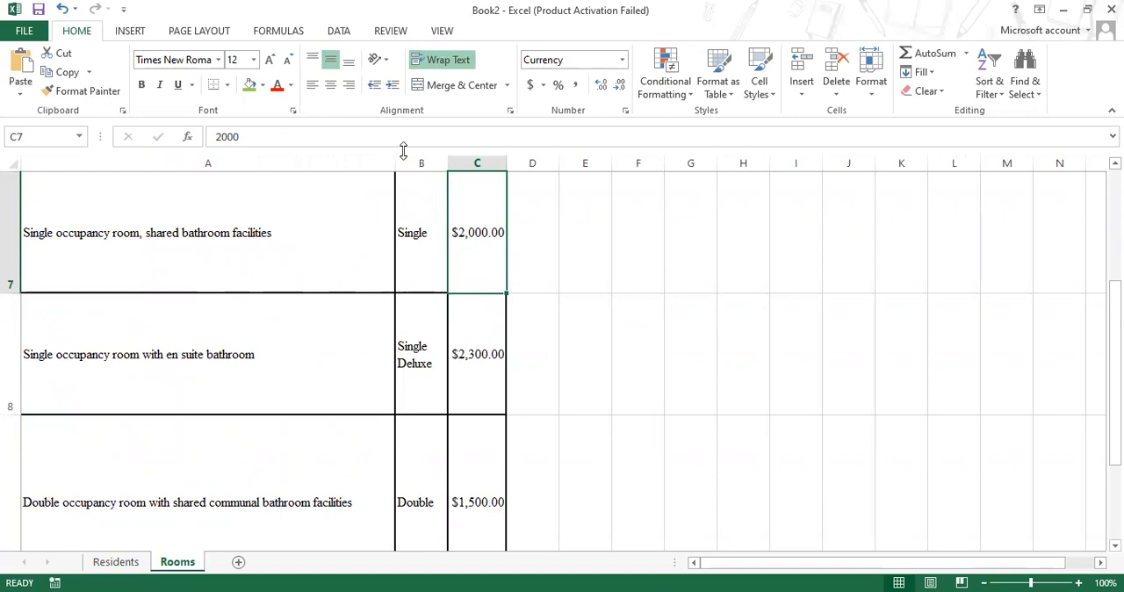
{"action": "left_click_drag", "start_coordinate": [395, 162], "coordinate": [367, 164]}
{"action": "scroll", "coordinate": [290, 386], "scroll_direction": "up", "scroll_amount": 2}
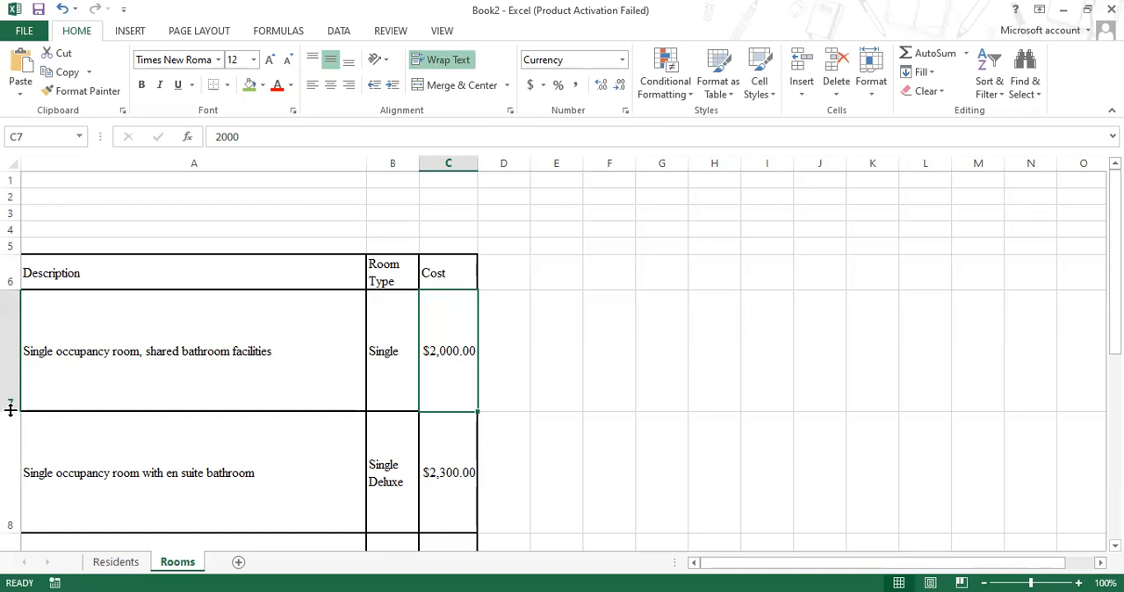
Reduce the heights of rows 7 to 11 in the room table to fit their text
{"action": "left_click_drag", "start_coordinate": [10, 410], "coordinate": [11, 308]}
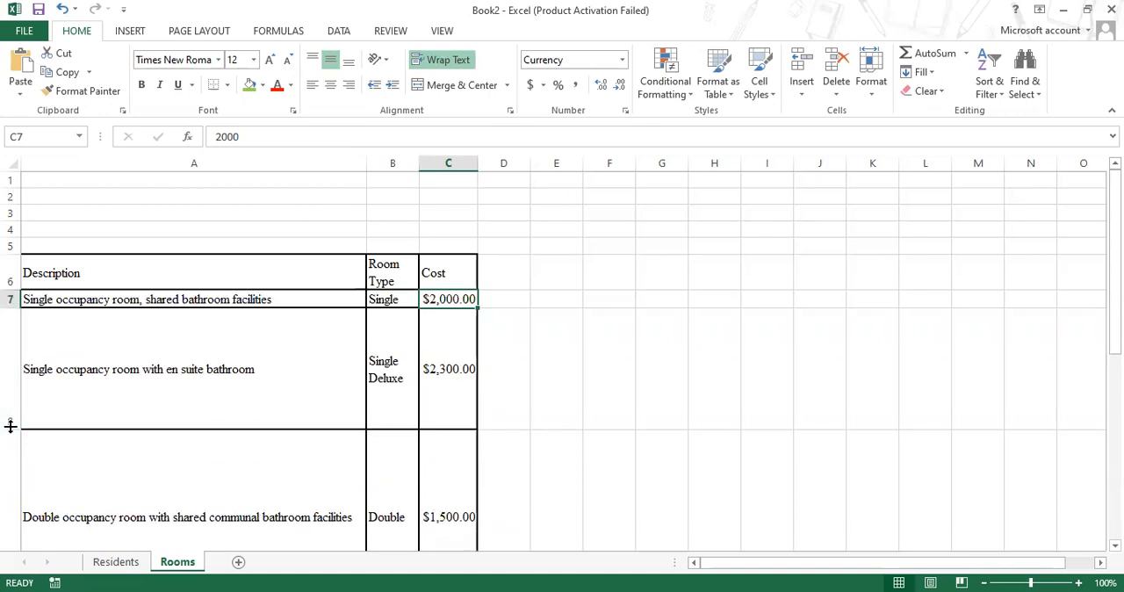
{"action": "left_click_drag", "start_coordinate": [11, 426], "coordinate": [11, 343]}
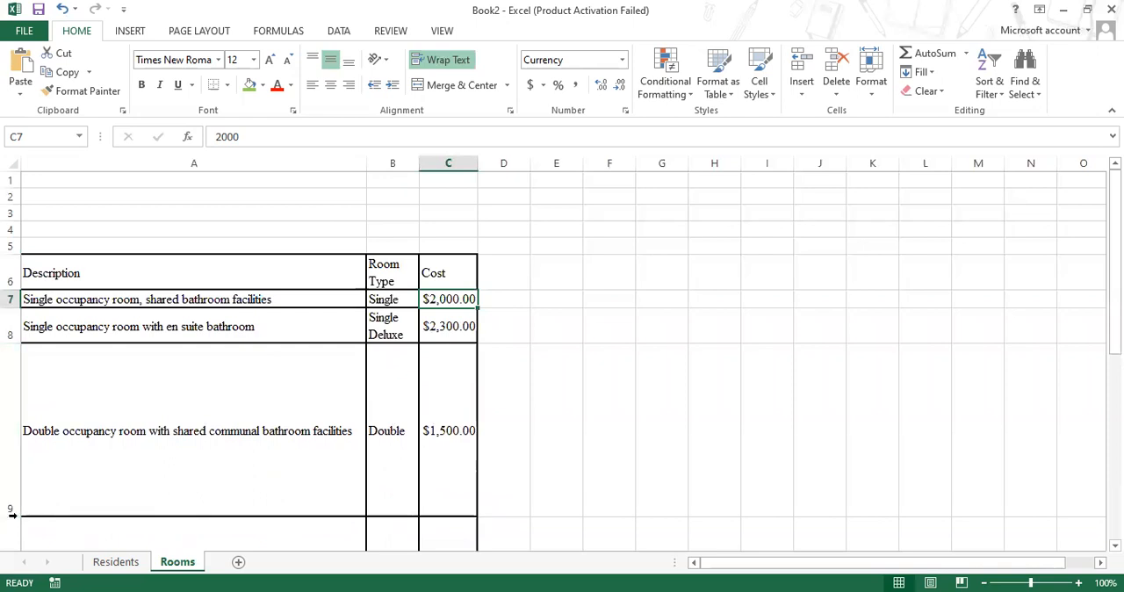
{"action": "double_click", "coordinate": [13, 515]}
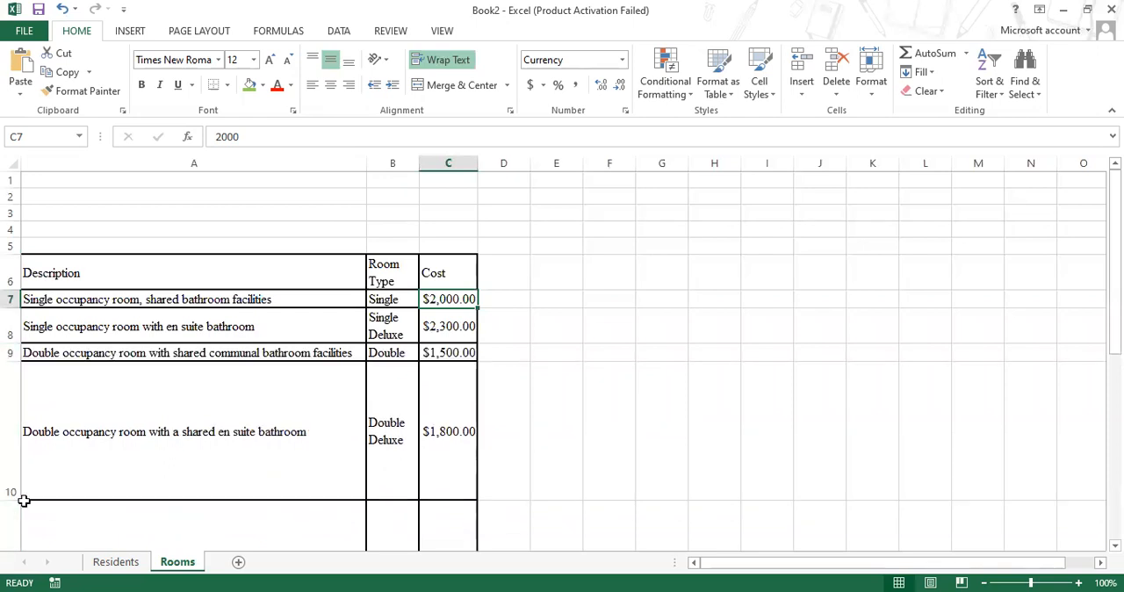
{"action": "double_click", "coordinate": [24, 500]}
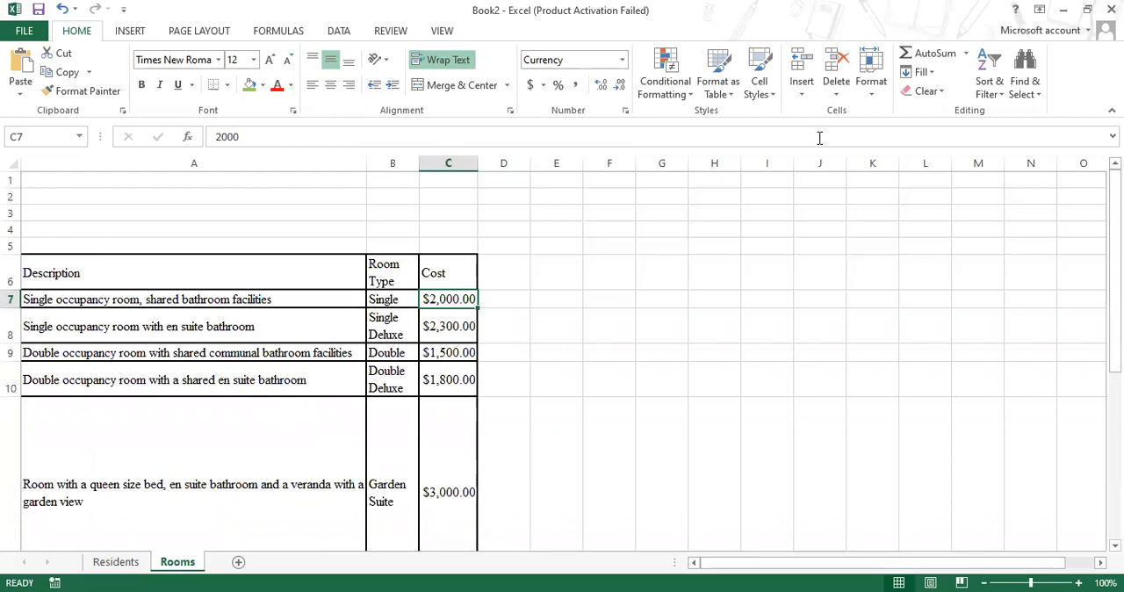
{"action": "scroll", "coordinate": [23, 425], "scroll_direction": "down", "scroll_amount": 2}
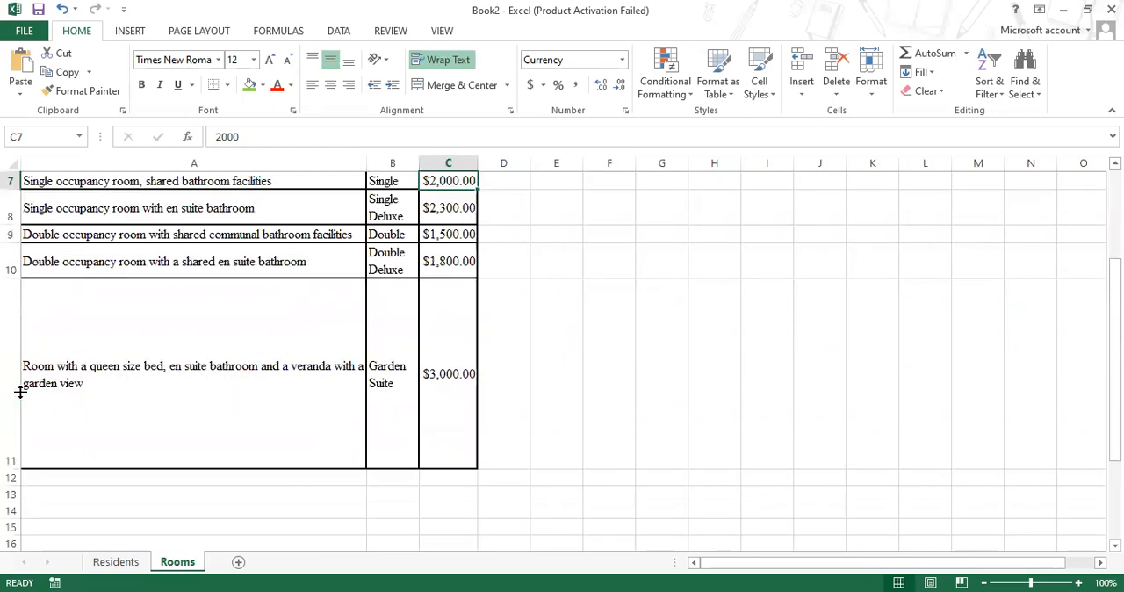
{"action": "double_click", "coordinate": [15, 471]}
{"action": "scroll", "coordinate": [334, 326], "scroll_direction": "up", "scroll_amount": 2}
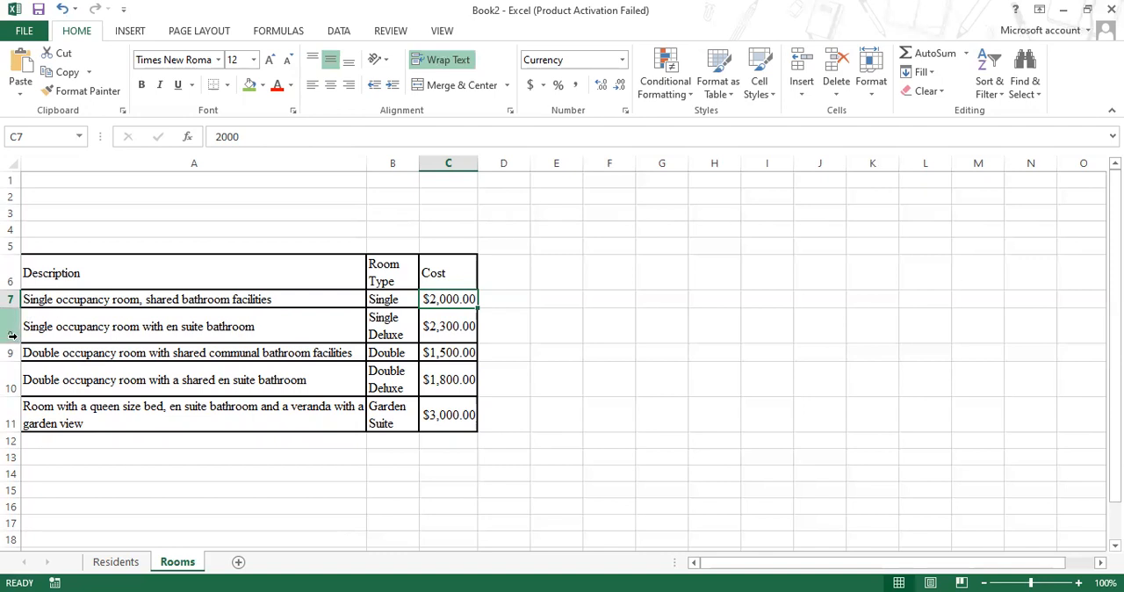
Set the height of row 8, the single room with en suite bathroom, to 15.50
{"action": "left_click", "coordinate": [15, 335]}
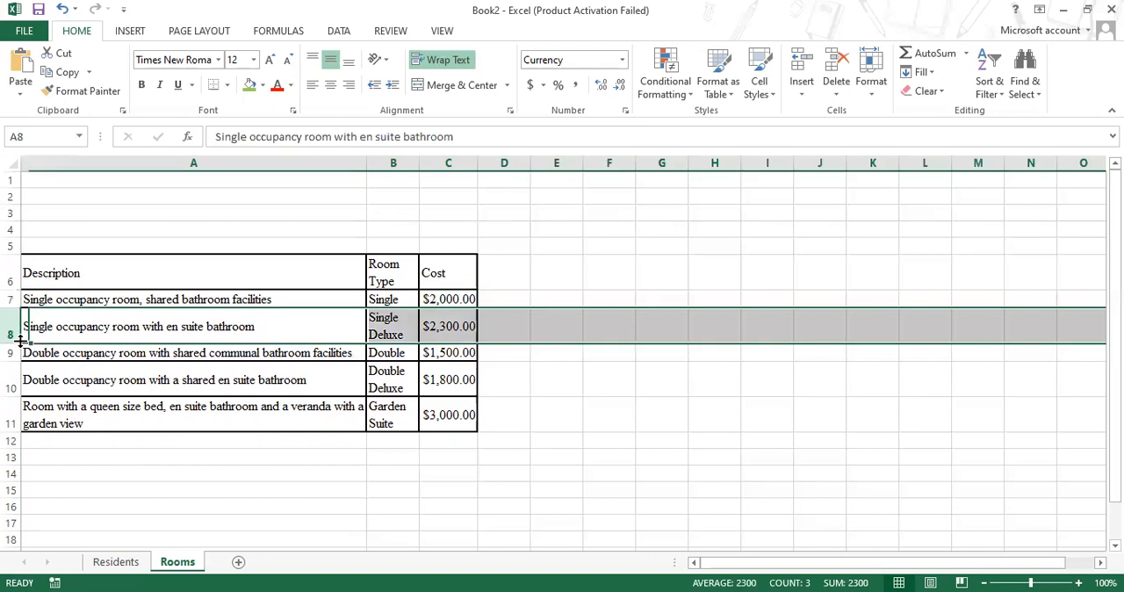
{"action": "right_click", "coordinate": [21, 341]}
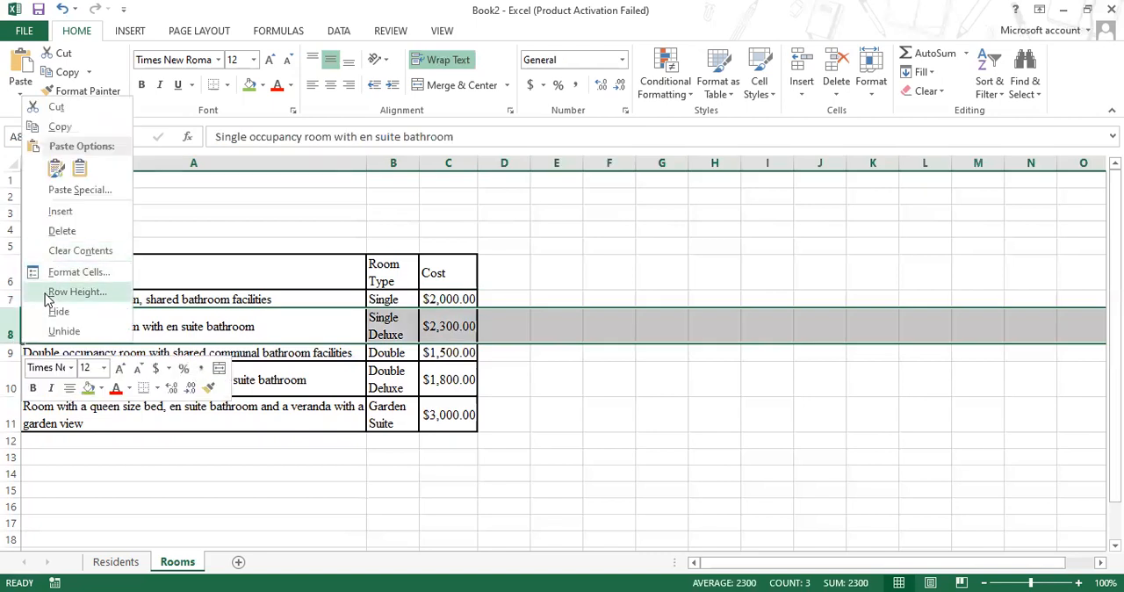
{"action": "left_click", "coordinate": [52, 292]}
{"action": "type", "text": "15.5"}
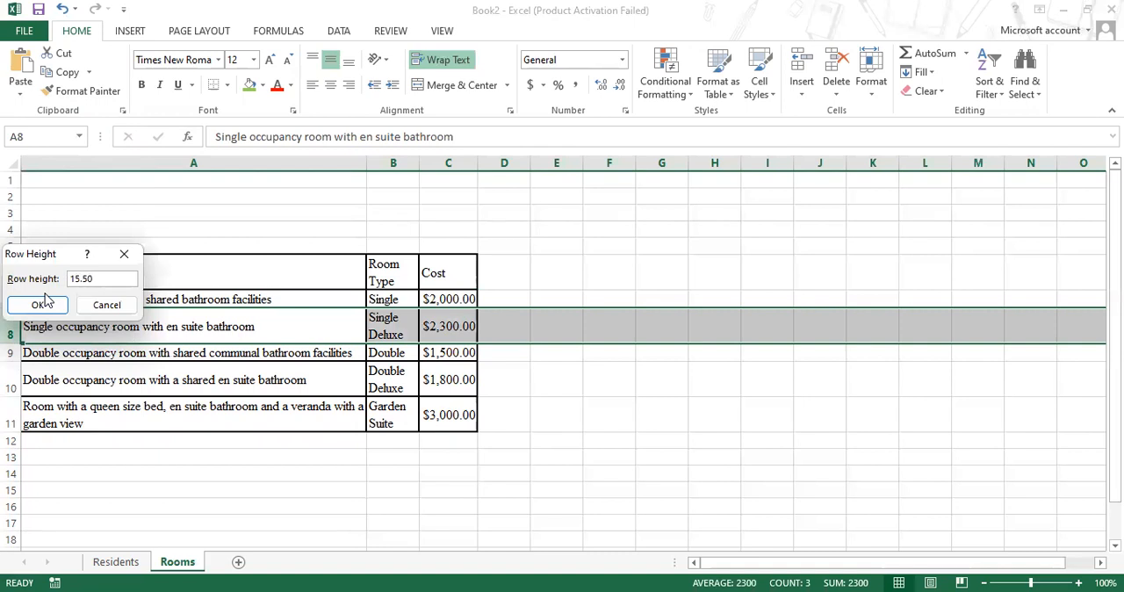
{"action": "left_click", "coordinate": [42, 305]}
Set the height of row 10, the double room with shared en suite bathroom, to 15.50
{"action": "left_click", "coordinate": [13, 370]}
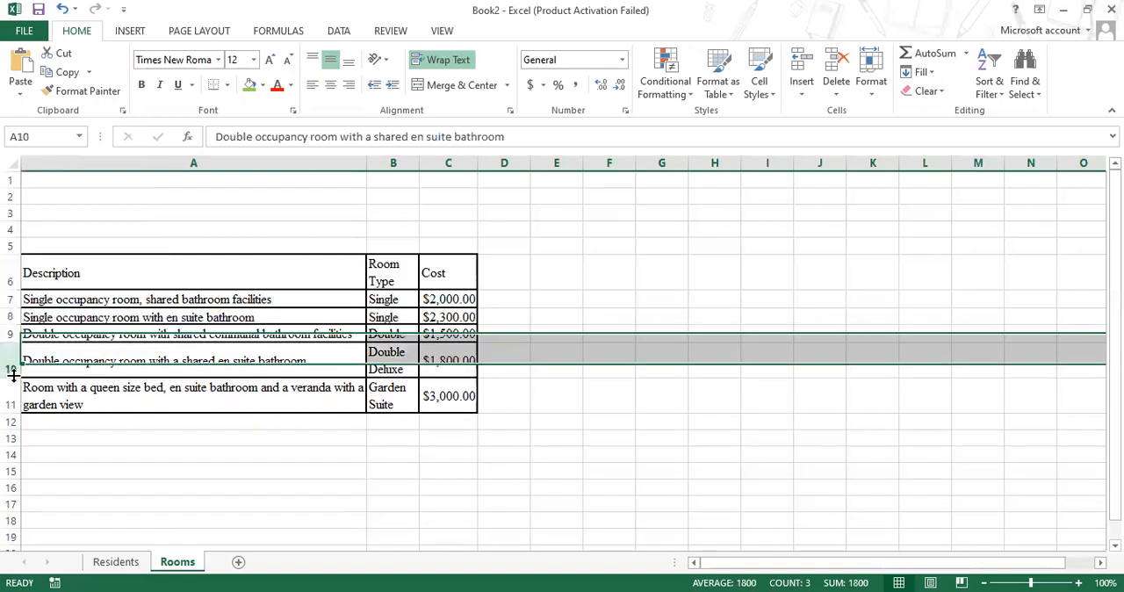
{"action": "right_click", "coordinate": [14, 369]}
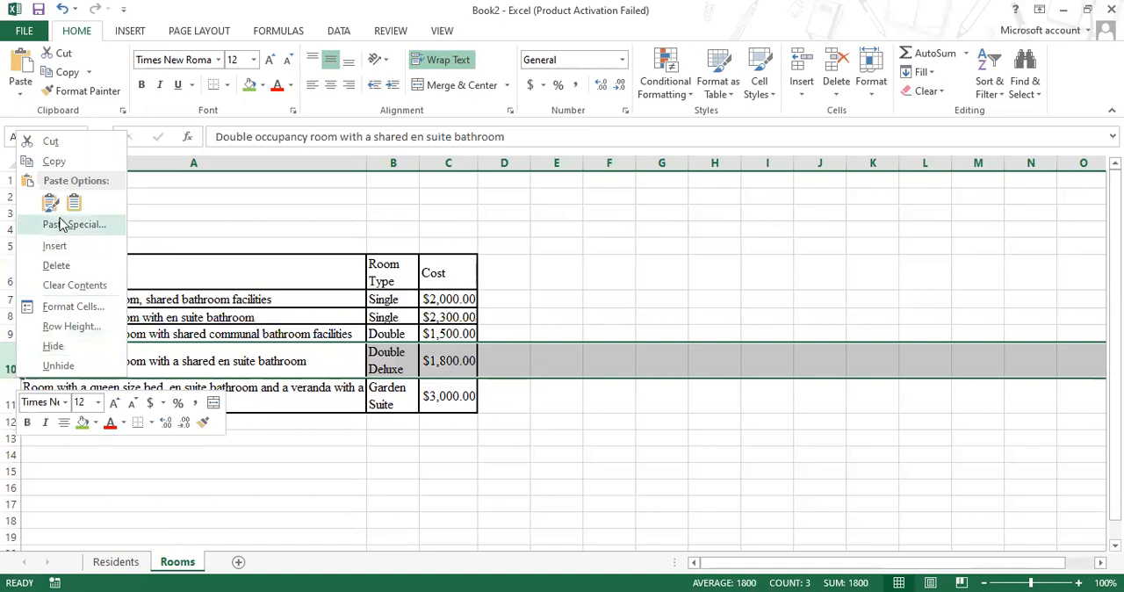
{"action": "left_click", "coordinate": [59, 331]}
{"action": "type", "text": "15.50"}
{"action": "left_click", "coordinate": [58, 335]}
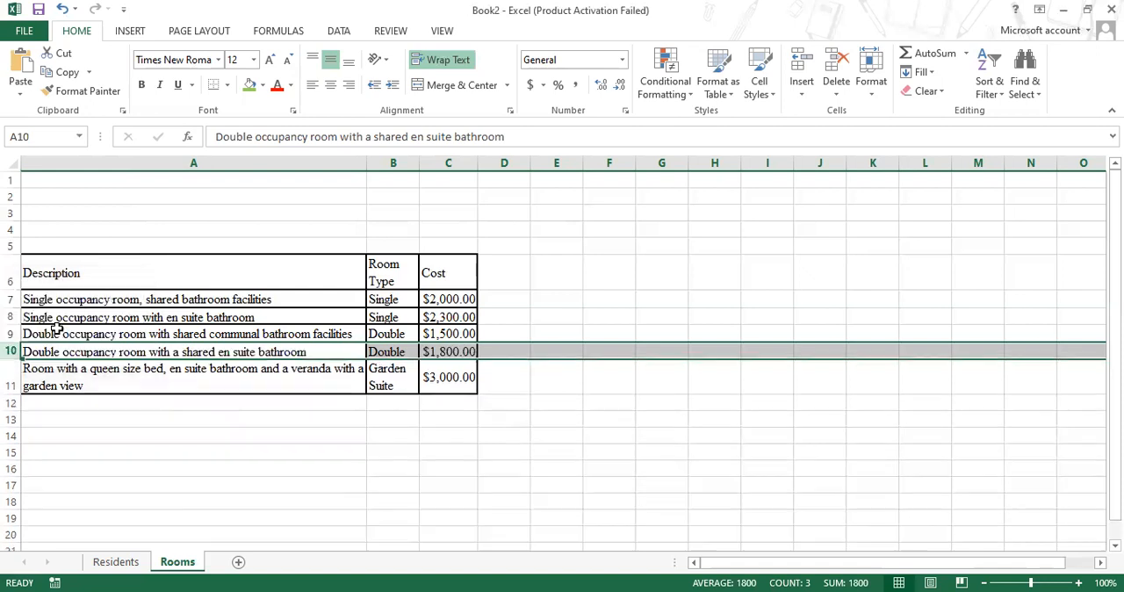
Set the height of row 11, the queen size bed room with garden view, to 15.50
{"action": "left_click", "coordinate": [11, 386]}
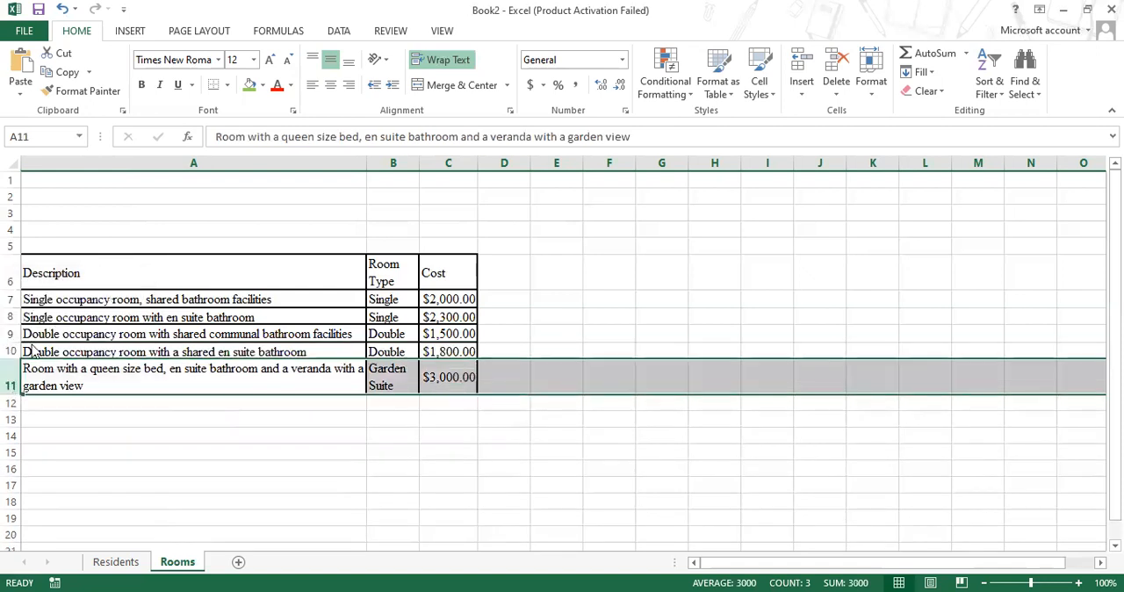
{"action": "right_click", "coordinate": [12, 388]}
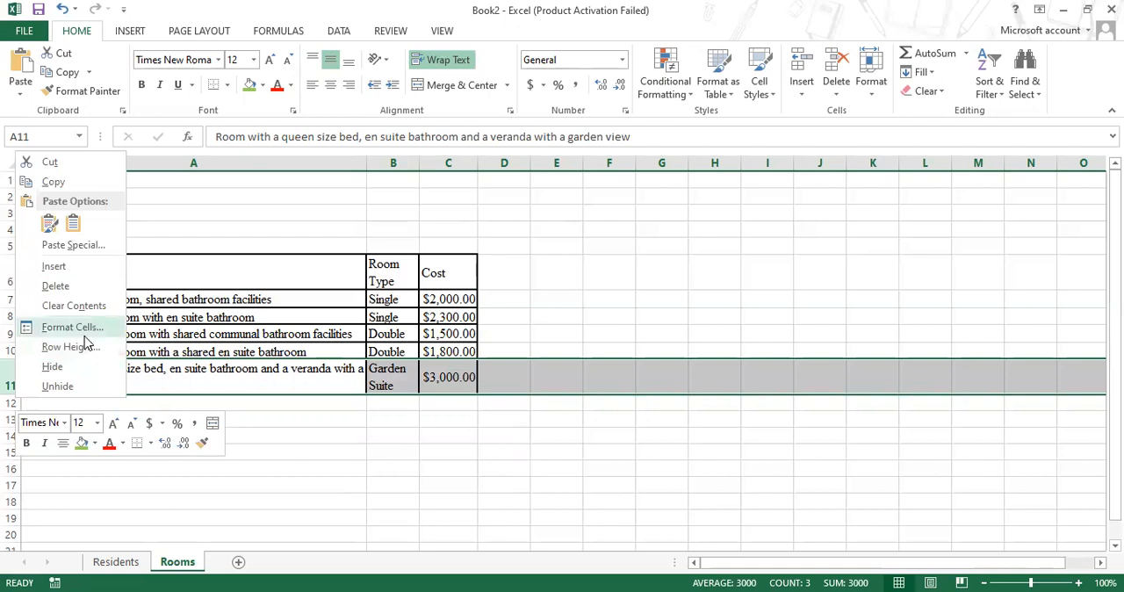
{"action": "left_click", "coordinate": [70, 347]}
{"action": "type", "text": "1"}
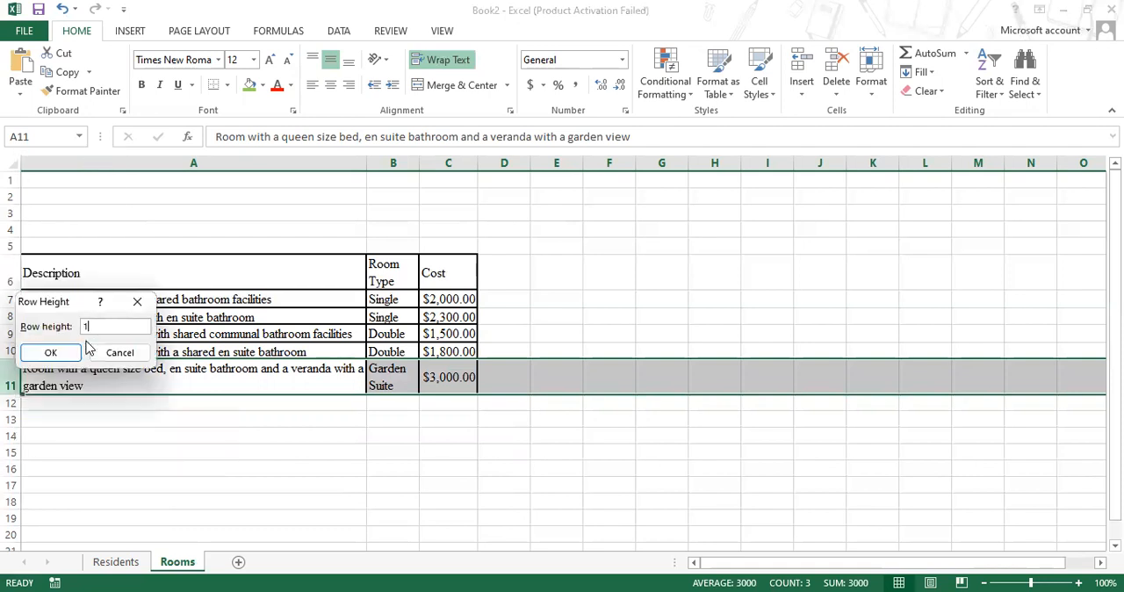
{"action": "type", "text": "5.50"}
{"action": "left_click", "coordinate": [50, 351]}
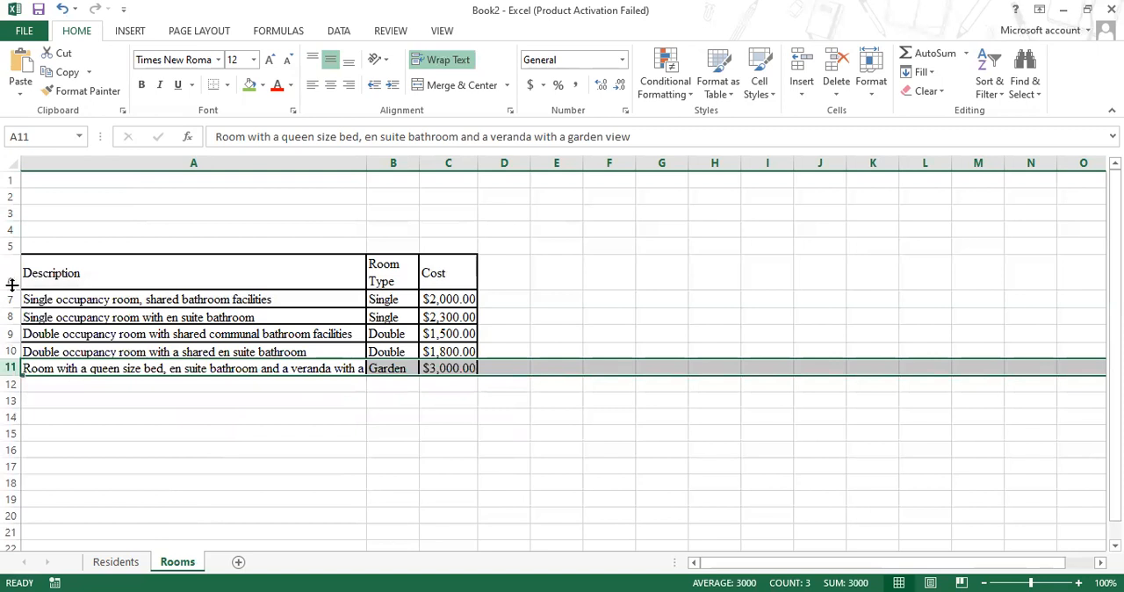
Set the height of the table's header row 6 to 15.50 and deselect the row
{"action": "right_click", "coordinate": [11, 283]}
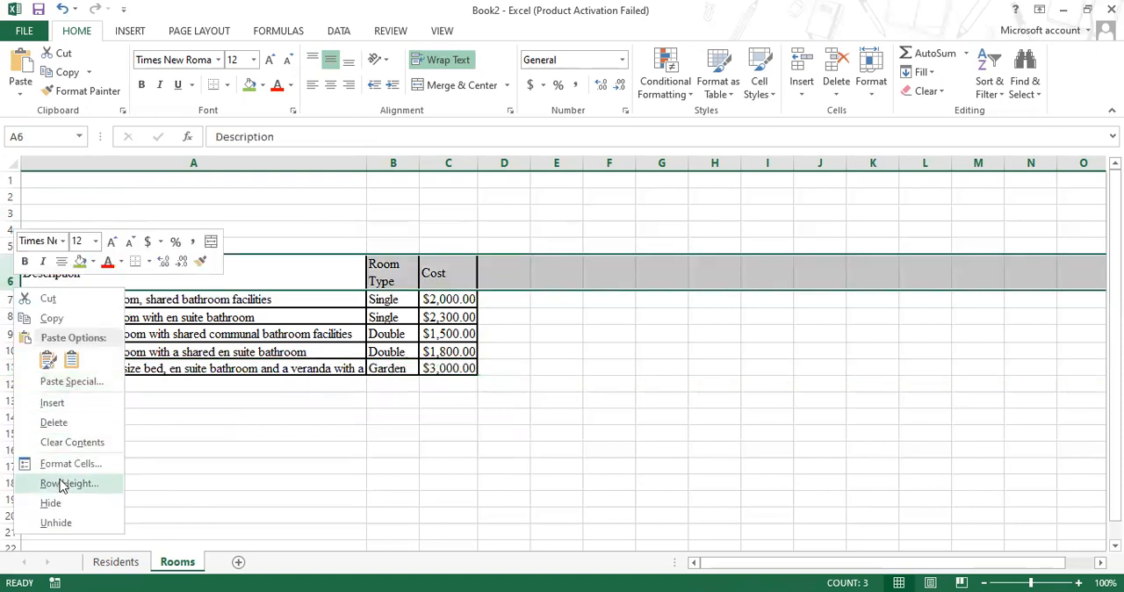
{"action": "left_click", "coordinate": [62, 484]}
{"action": "type", "text": "15.50"}
{"action": "left_click", "coordinate": [61, 484]}
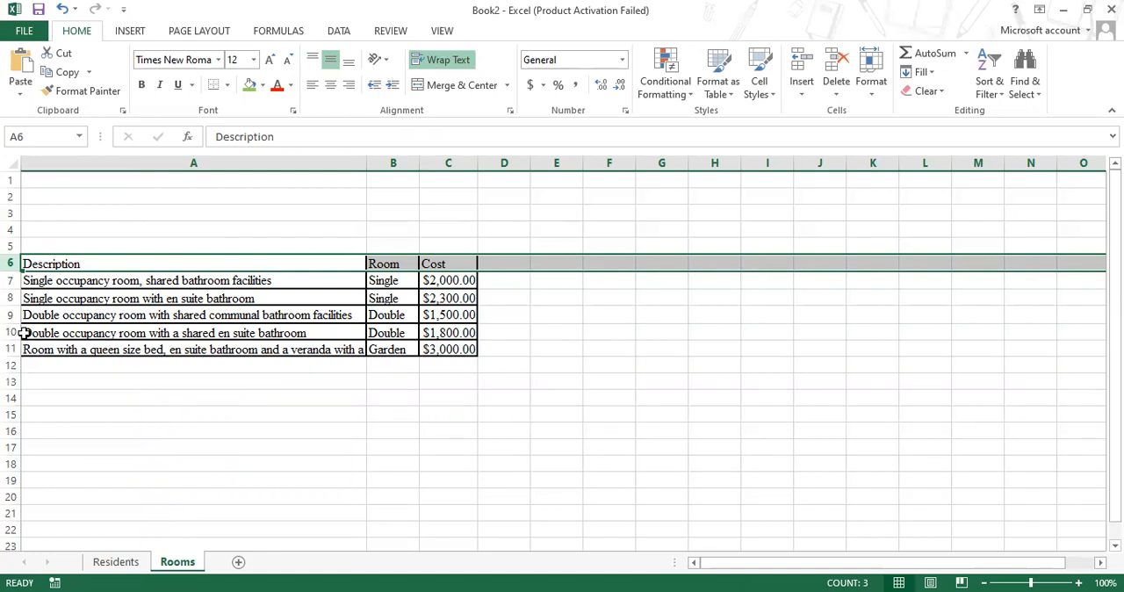
{"action": "left_click", "coordinate": [588, 359]}
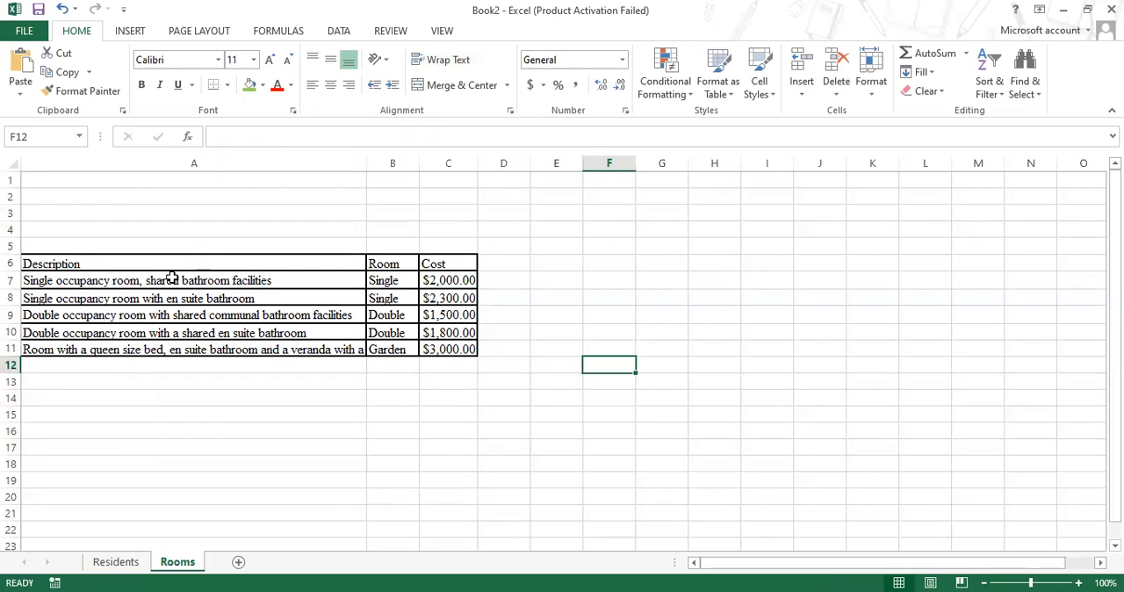
{"action": "left_click", "coordinate": [71, 265]}
{"action": "left_click_drag", "start_coordinate": [320, 274], "coordinate": [448, 349]}
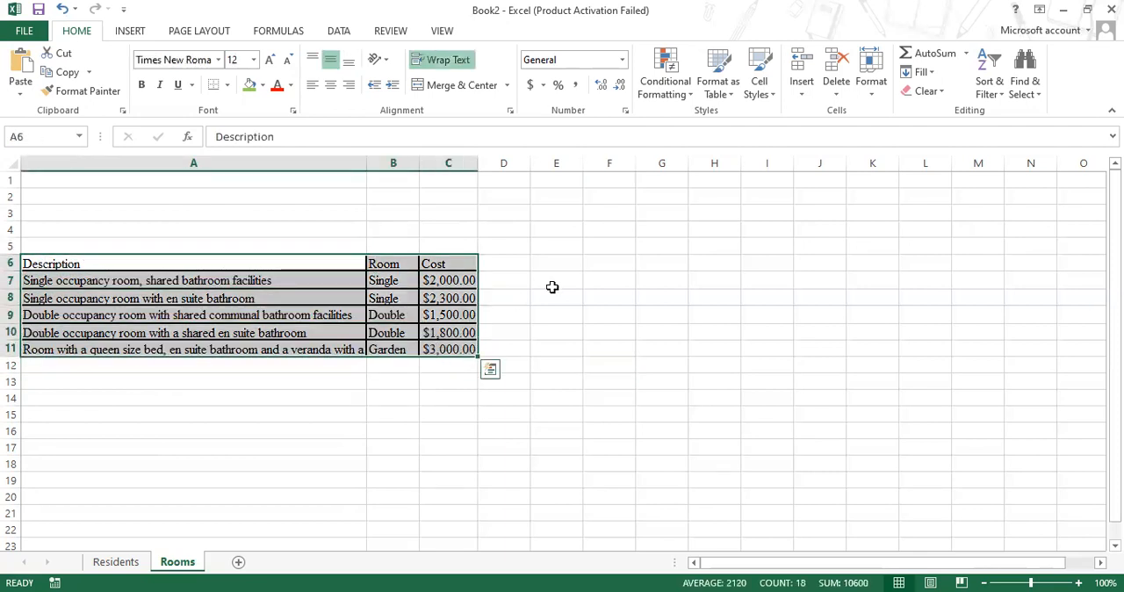
{"action": "left_click", "coordinate": [553, 287]}
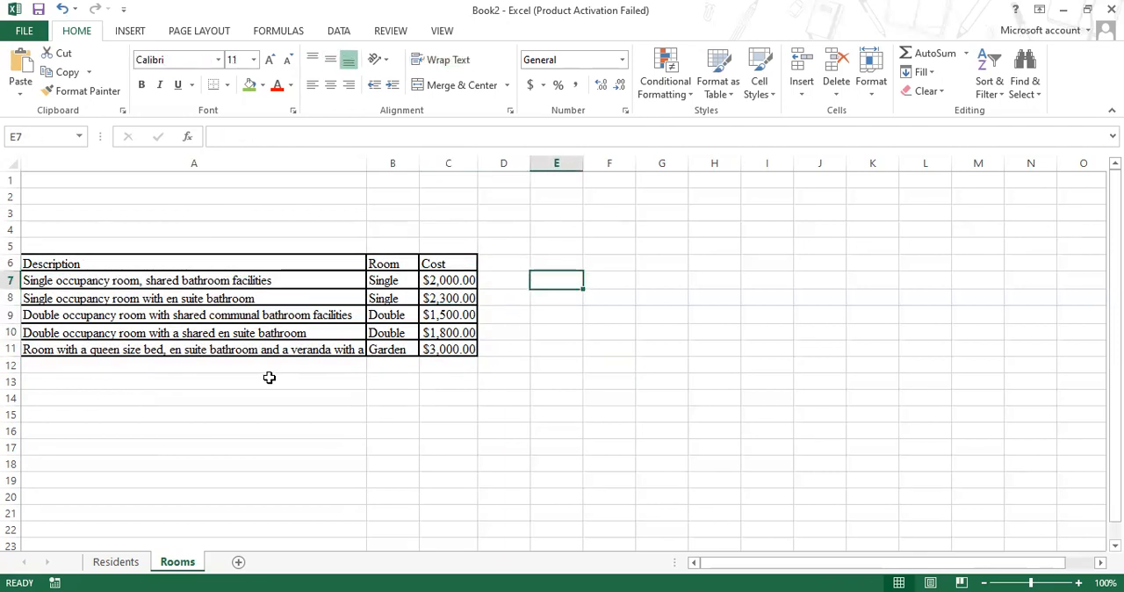